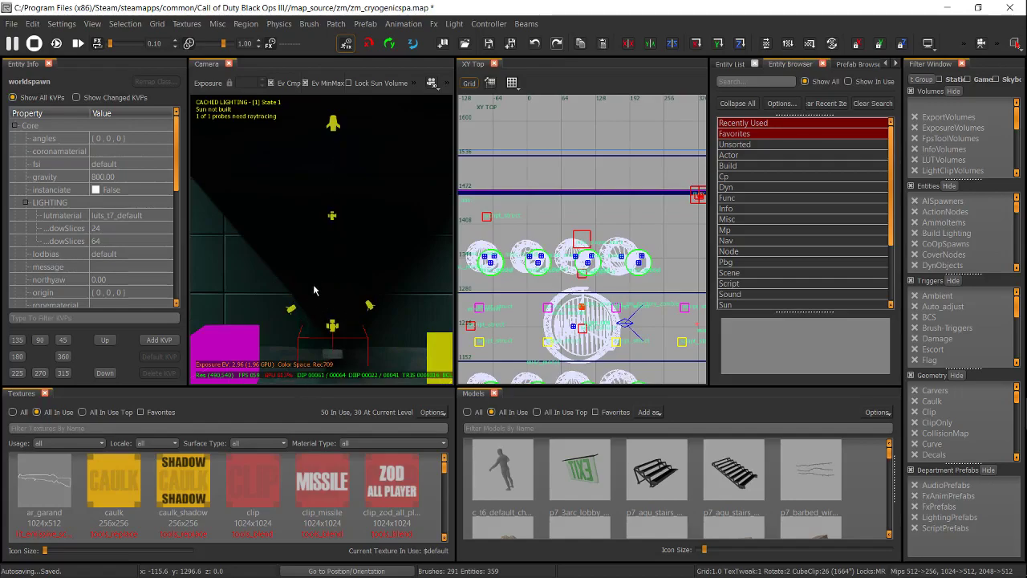
- Select the vending_revive_struct prefab in the map and enter it for editing
{"action": "left_click", "coordinate": [333, 354], "text": "shift"}
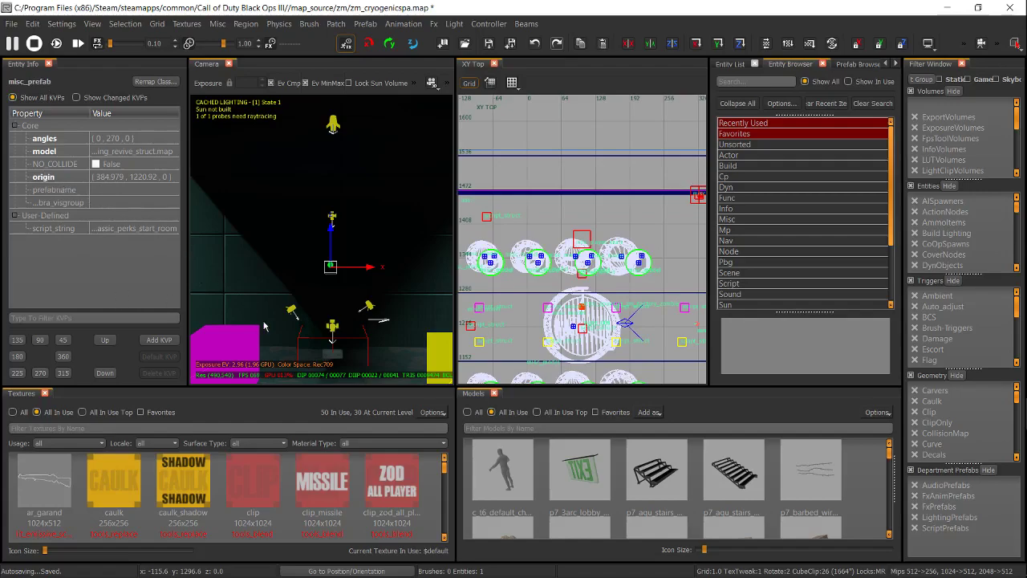
{"action": "right_click", "coordinate": [332, 324]}
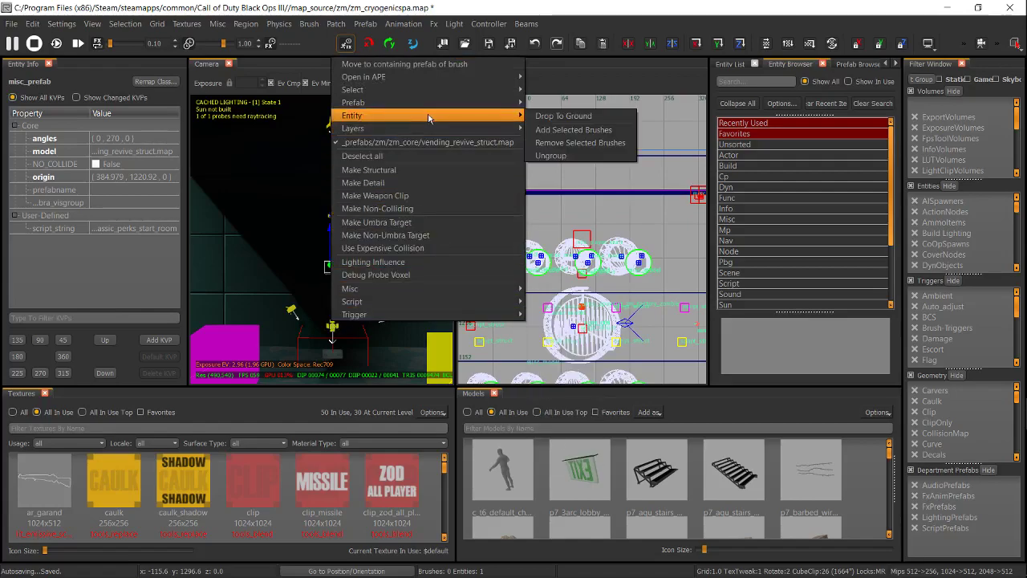
{"action": "mouse_move", "coordinate": [446, 106]}
{"action": "left_click", "coordinate": [565, 103]}
{"action": "right_click_drag", "start_coordinate": [340, 243], "coordinate": [335, 215]}
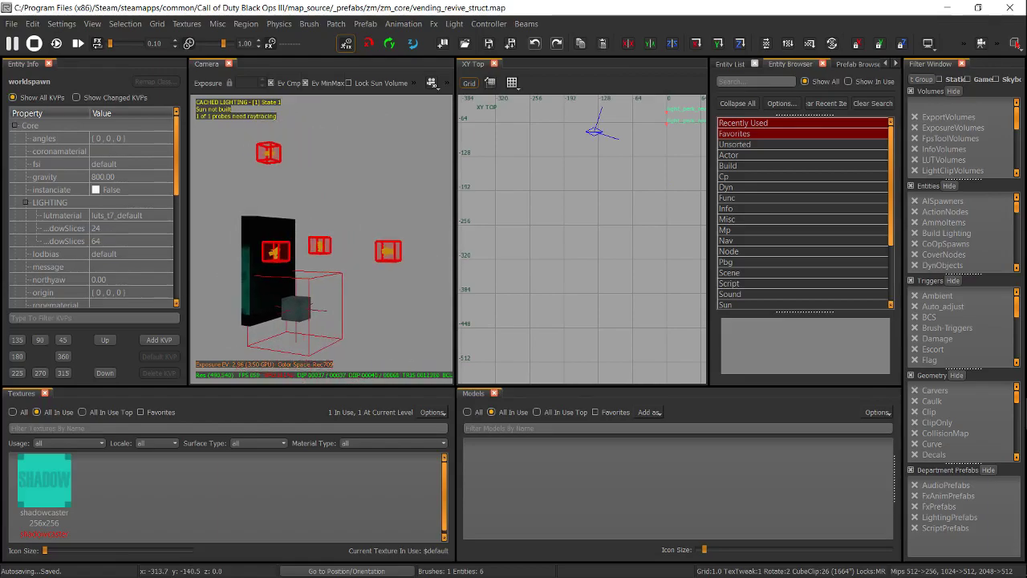
- Select all five light entities around the perk machine in the revive prefab
{"action": "left_click", "coordinate": [269, 154]}
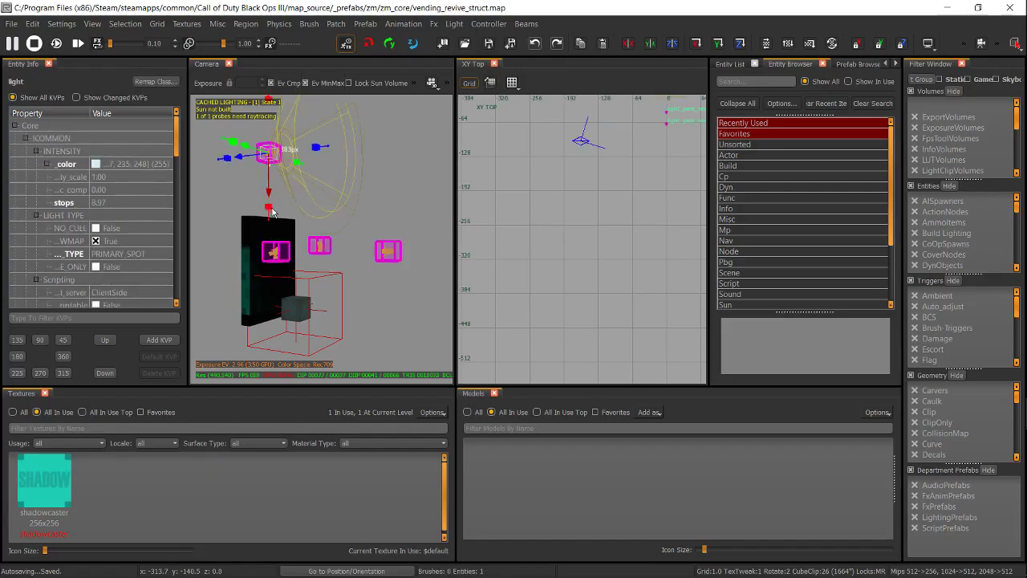
{"action": "left_click", "coordinate": [276, 254], "text": "shift"}
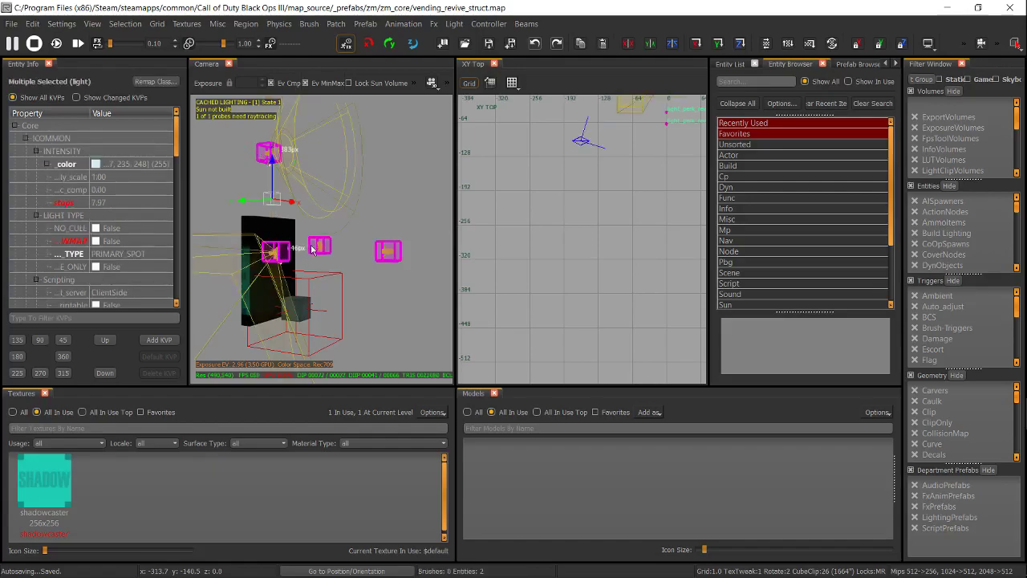
{"action": "left_click", "coordinate": [318, 249], "text": "shift"}
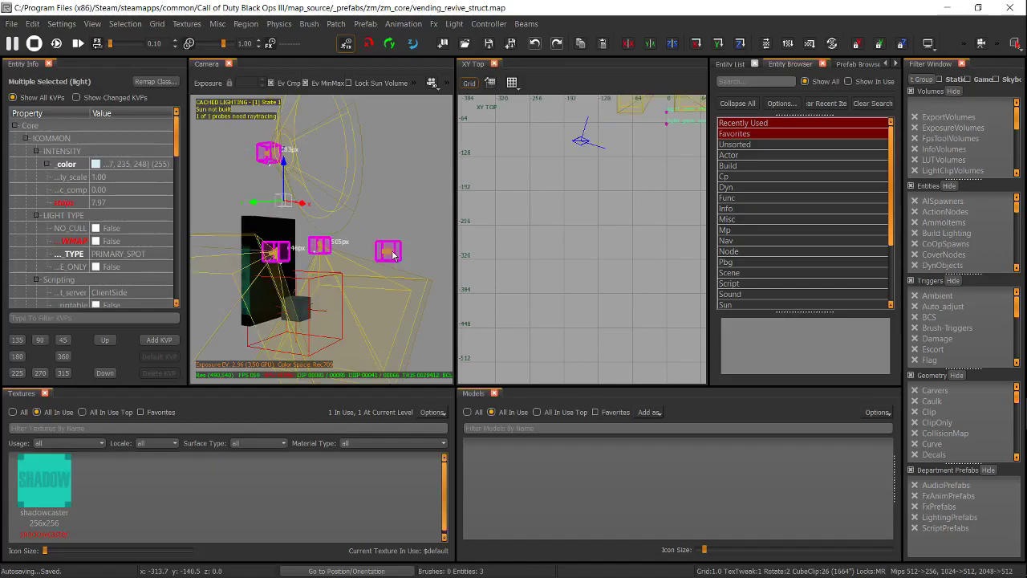
{"action": "left_click", "coordinate": [388, 254], "text": "shift"}
{"action": "middle_click_drag", "start_coordinate": [388, 255], "coordinate": [352, 178]}
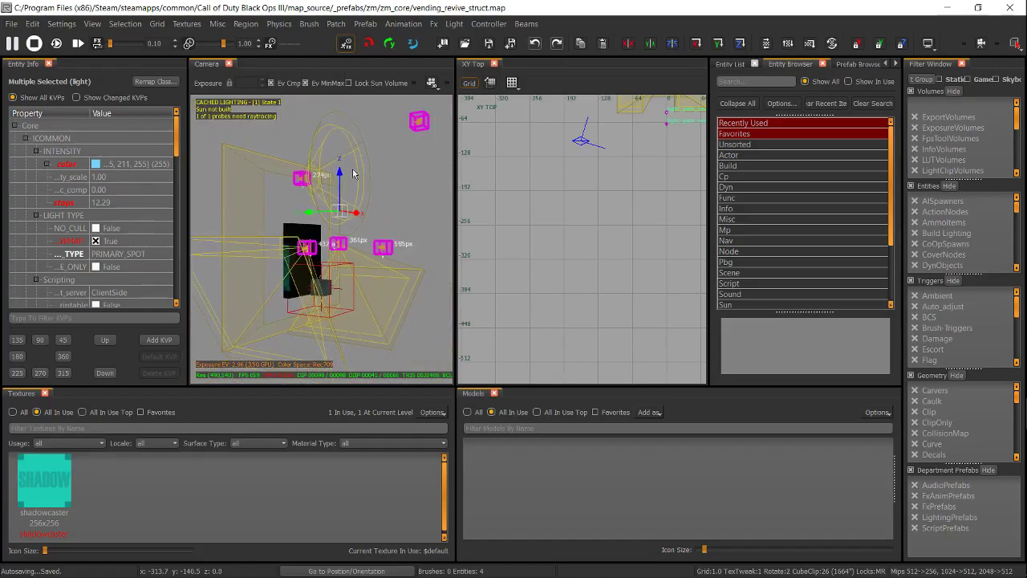
{"action": "left_click", "coordinate": [419, 123], "text": "shift"}
{"action": "scroll", "coordinate": [321, 241], "scroll_direction": "down", "scroll_amount": 2}
{"action": "middle_click_drag", "start_coordinate": [353, 205], "coordinate": [372, 185]}
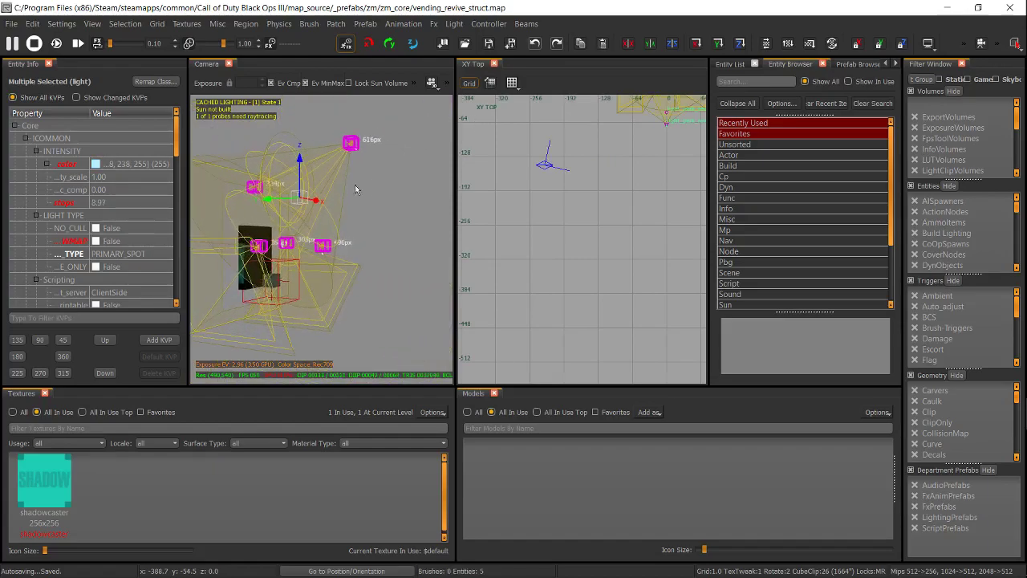
- Set lighting states 1, 2, 3 and 4 to False for the five selected lights
{"action": "scroll", "coordinate": [148, 233], "scroll_direction": "down", "scroll_amount": 1}
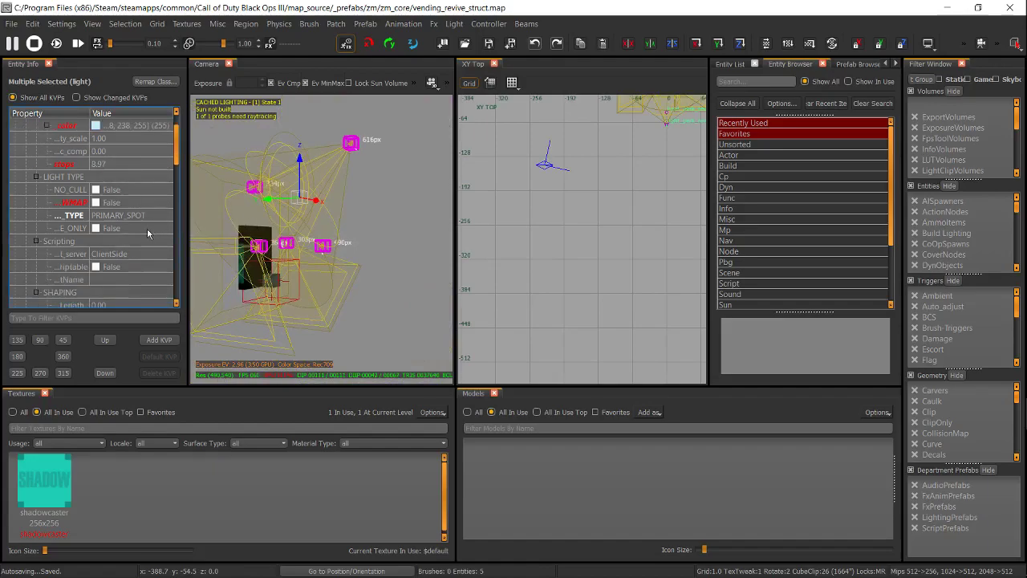
{"action": "scroll", "coordinate": [126, 243], "scroll_direction": "down", "scroll_amount": 3}
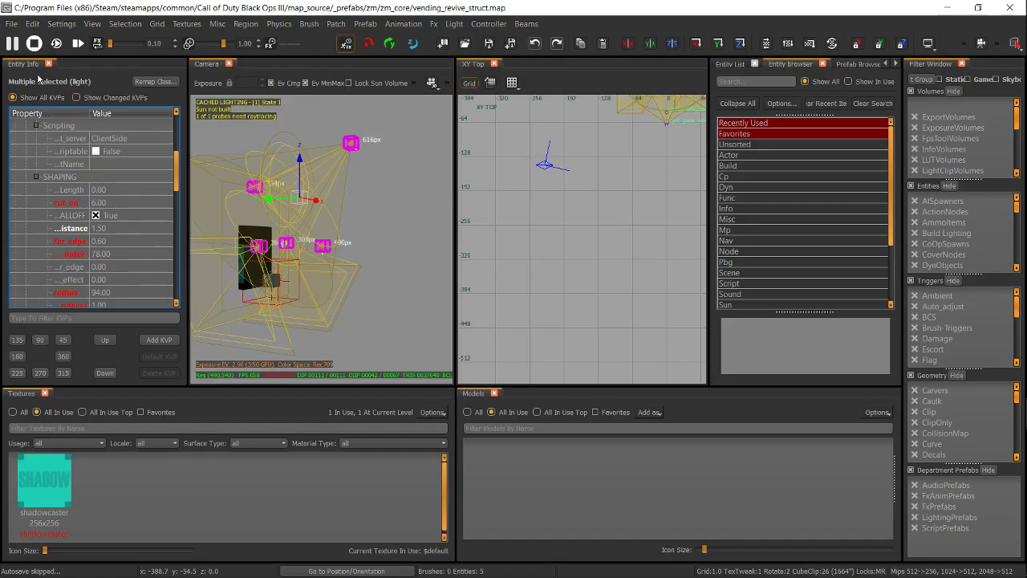
{"action": "scroll", "coordinate": [134, 220], "scroll_direction": "up", "scroll_amount": 4}
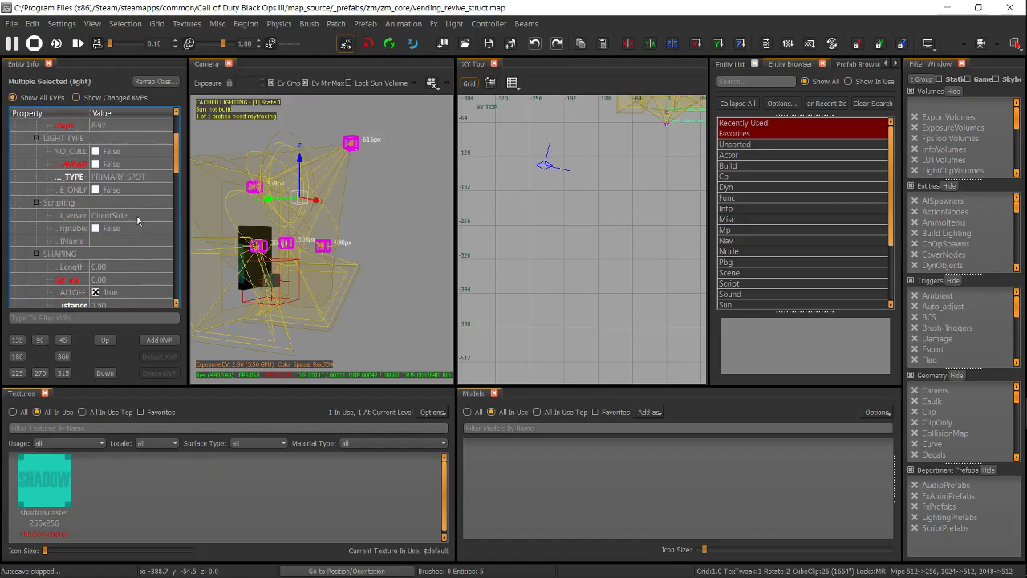
{"action": "scroll", "coordinate": [137, 217], "scroll_direction": "down", "scroll_amount": 4}
{"action": "scroll", "coordinate": [134, 211], "scroll_direction": "down", "scroll_amount": 5}
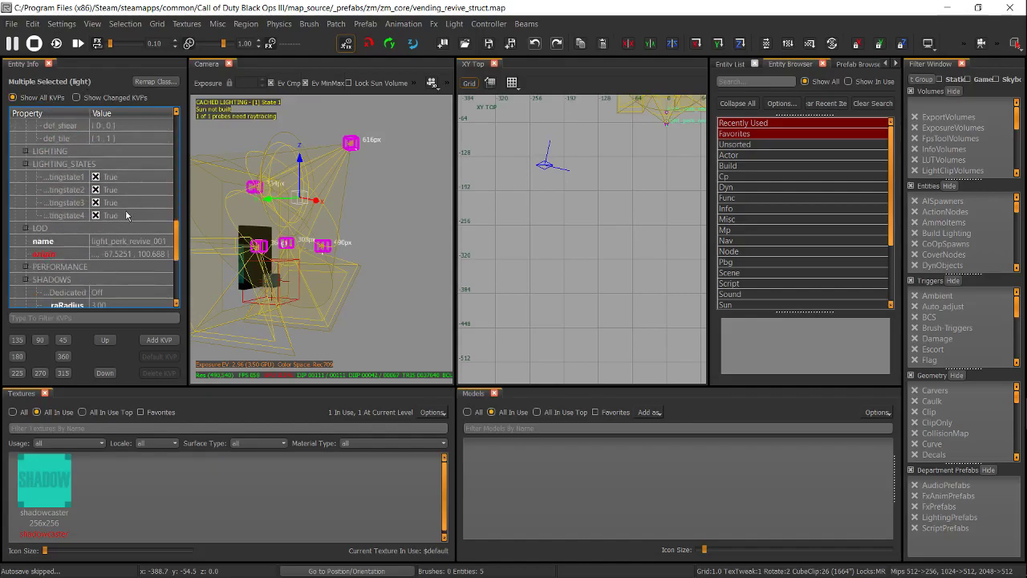
{"action": "left_click", "coordinate": [26, 163]}
{"action": "left_click", "coordinate": [25, 163]}
{"action": "left_click", "coordinate": [96, 176]}
{"action": "left_click", "coordinate": [97, 189]}
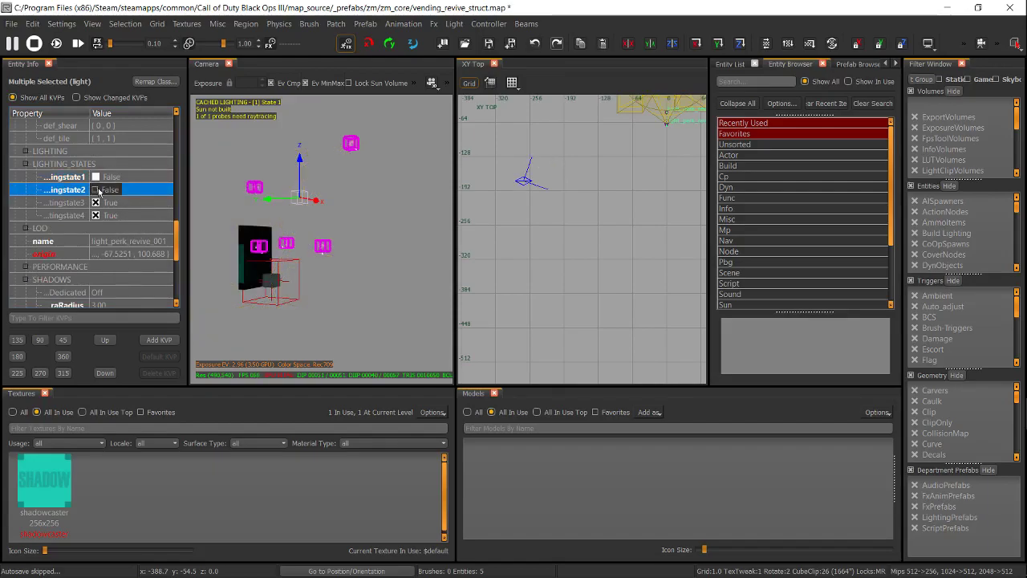
{"action": "left_click", "coordinate": [97, 202]}
{"action": "left_click", "coordinate": [96, 215]}
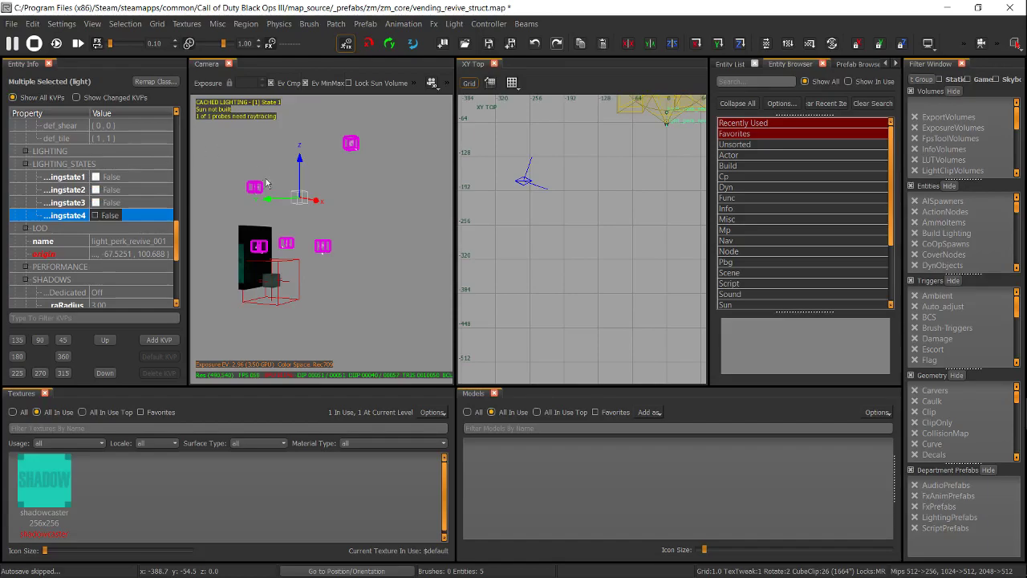
- Set lighting states 1 through 4 back to True for the selected lights and collapse the LIGHTING_STATES group
{"action": "left_click", "coordinate": [95, 178]}
{"action": "left_click", "coordinate": [95, 190]}
{"action": "left_click", "coordinate": [96, 203]}
{"action": "left_click", "coordinate": [96, 215]}
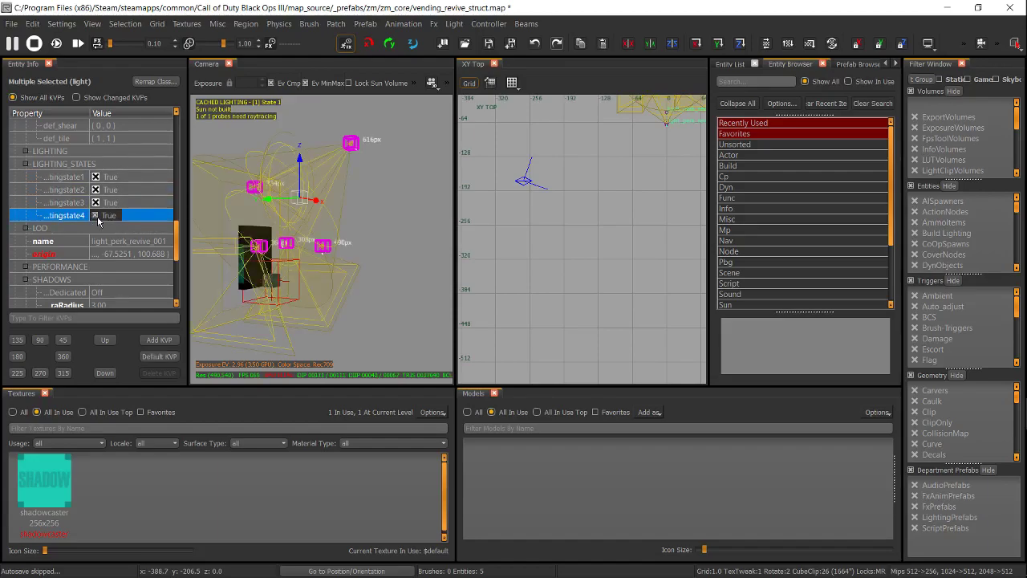
{"action": "left_click", "coordinate": [114, 165]}
{"action": "left_click", "coordinate": [26, 164]}
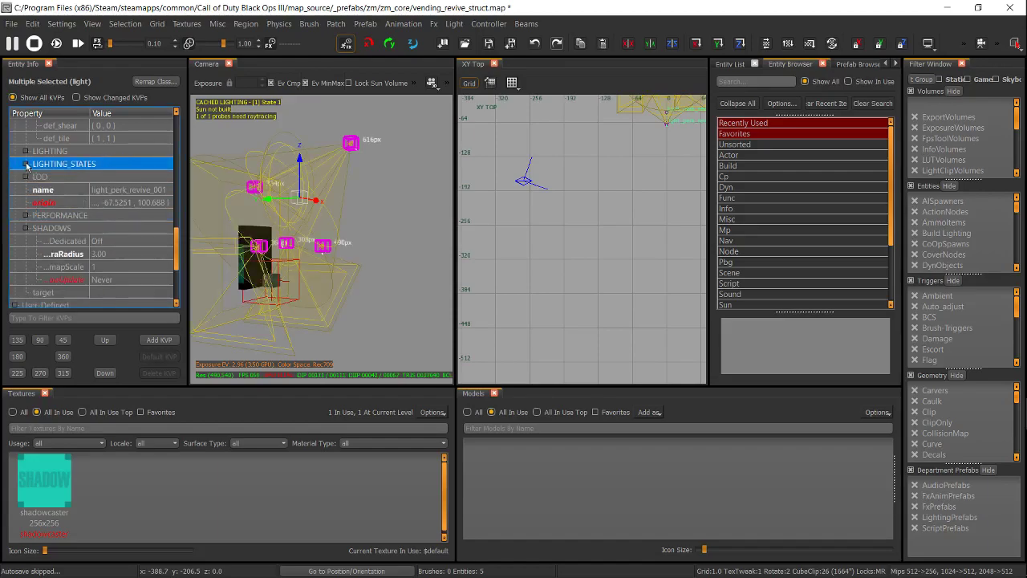
- Leave the revive prefab and return to the main map without saving the prefab changes
{"action": "right_click", "coordinate": [321, 248]}
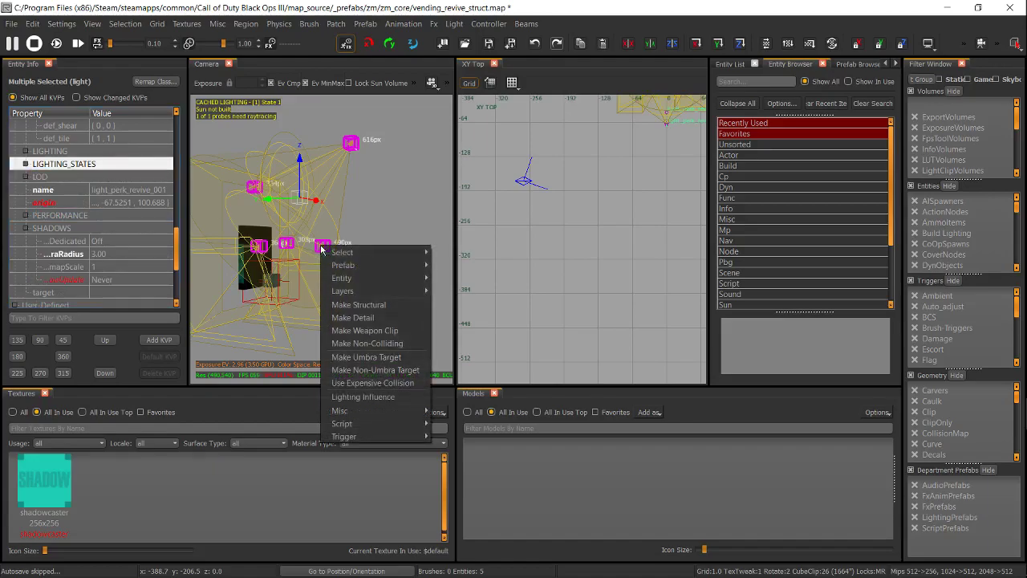
{"action": "mouse_move", "coordinate": [415, 265]}
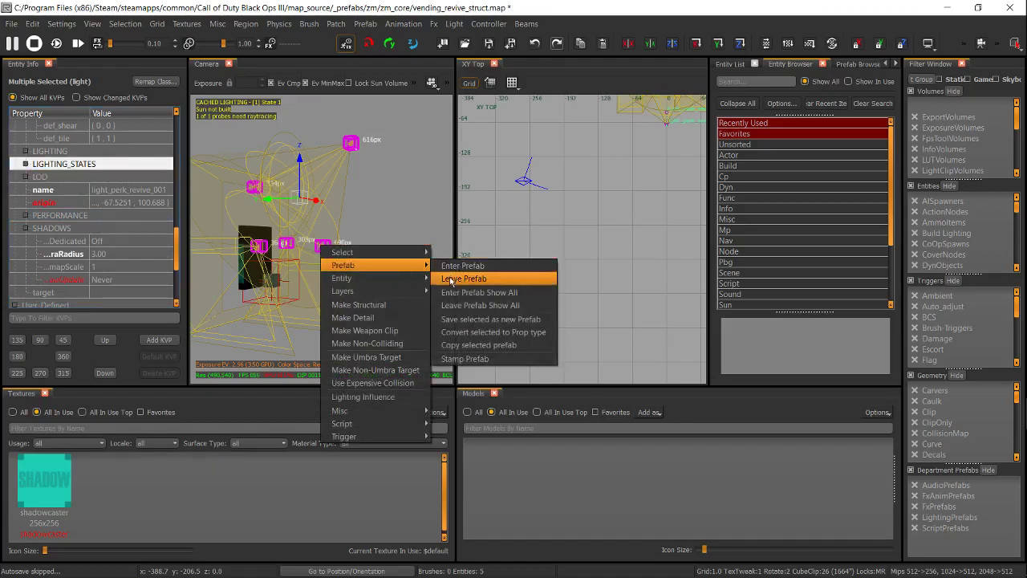
{"action": "left_click", "coordinate": [451, 280]}
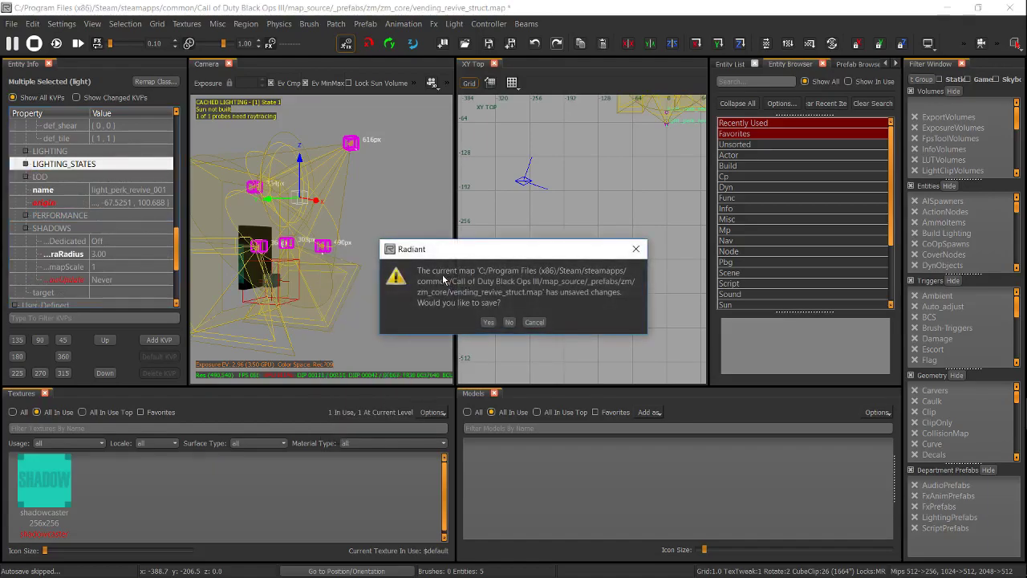
{"action": "left_click", "coordinate": [508, 322]}
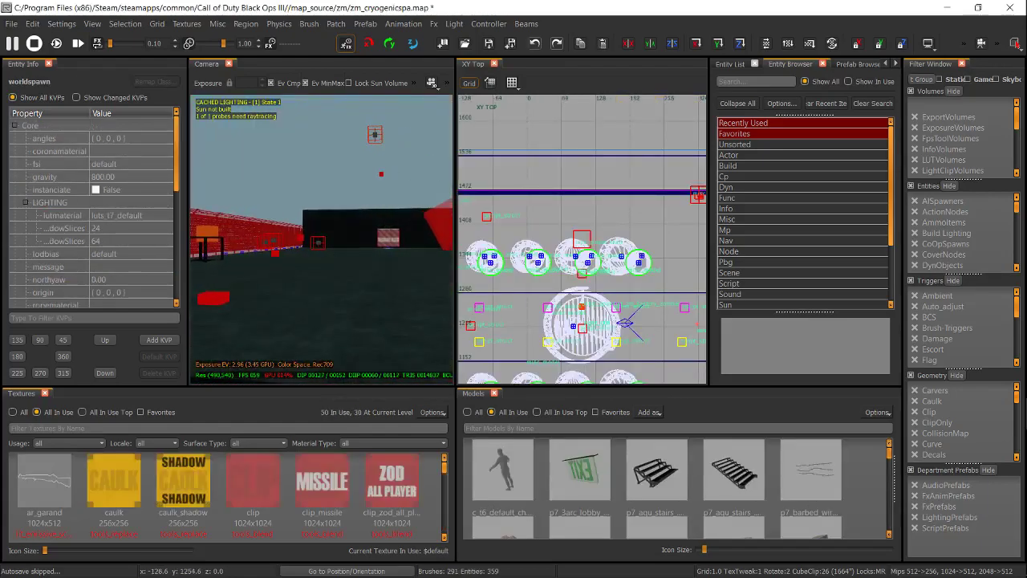
- Select the vending_additionalprimaryweapon_struct prefab by the fence and enter it for editing
{"action": "key", "text": "Up"}
{"action": "key", "text": "Left"}
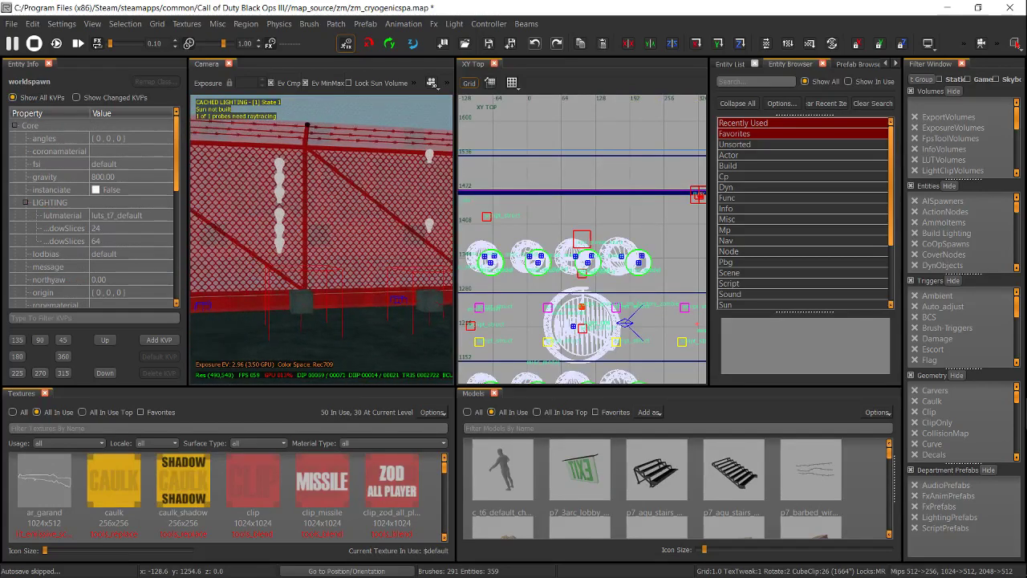
{"action": "left_click", "coordinate": [320, 300], "text": "shift"}
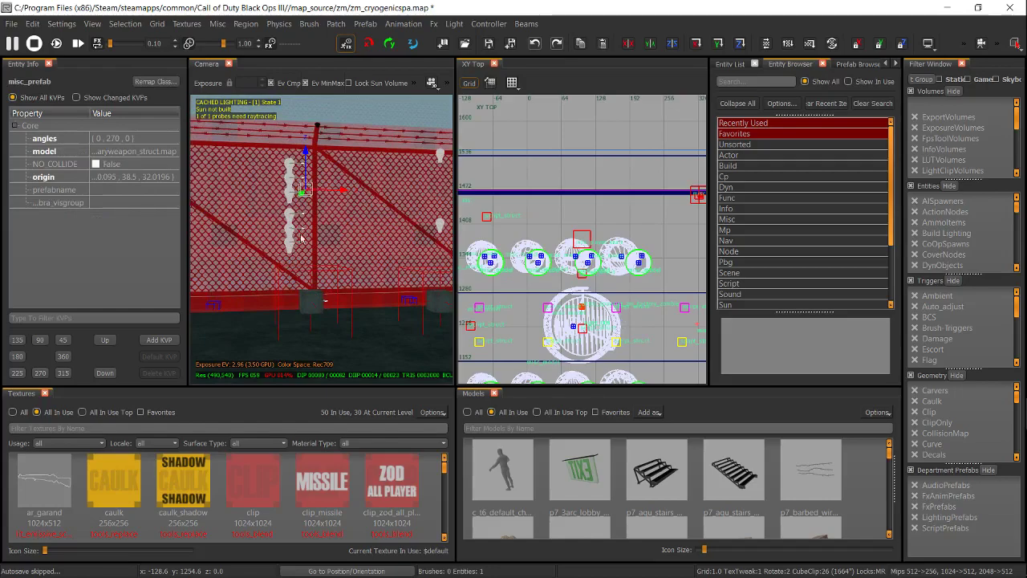
{"action": "right_click", "coordinate": [315, 306]}
{"action": "mouse_move", "coordinate": [354, 350]}
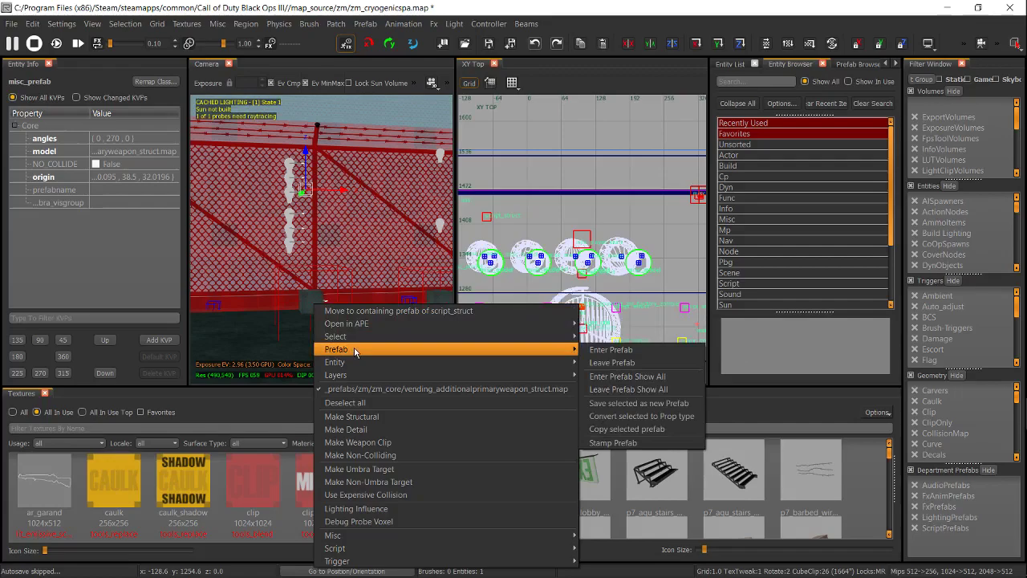
{"action": "left_click", "coordinate": [603, 350]}
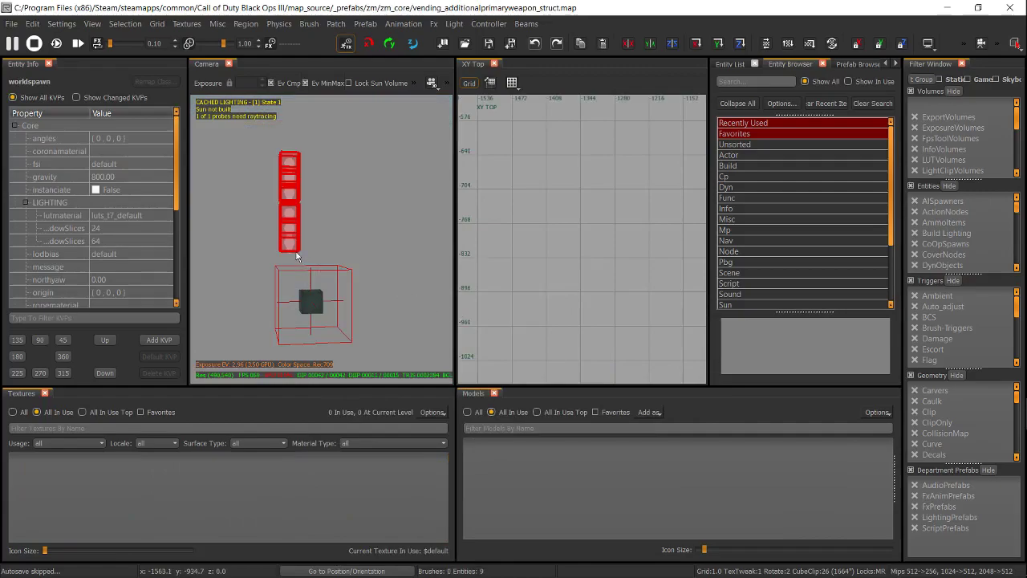
- Select all six stacked light entities above the script struct in the additional primary weapon prefab
{"action": "right_click_drag", "start_coordinate": [297, 255], "coordinate": [265, 255]}
{"action": "left_click", "coordinate": [377, 230]}
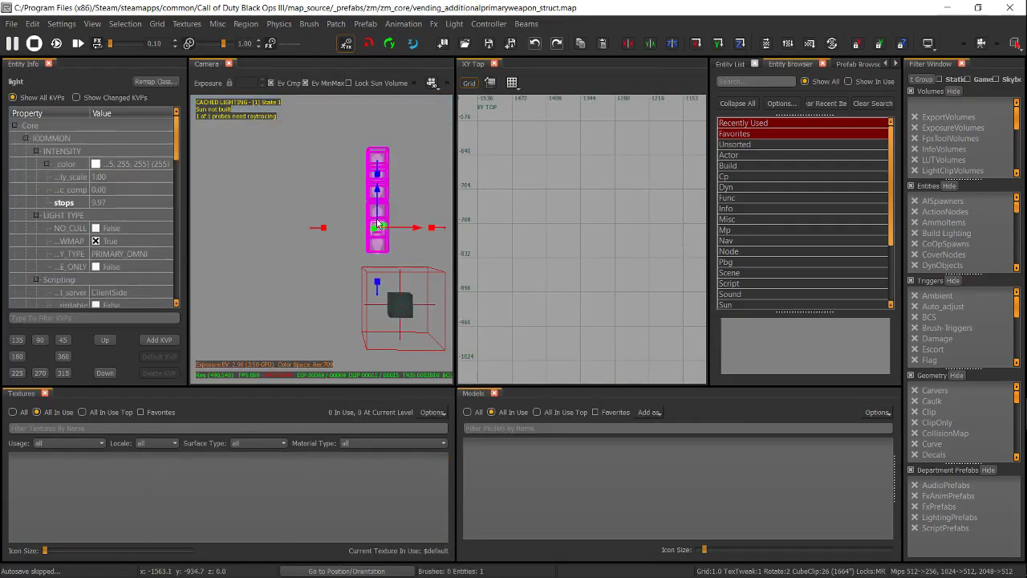
{"action": "right_click_drag", "start_coordinate": [385, 217], "coordinate": [373, 186]}
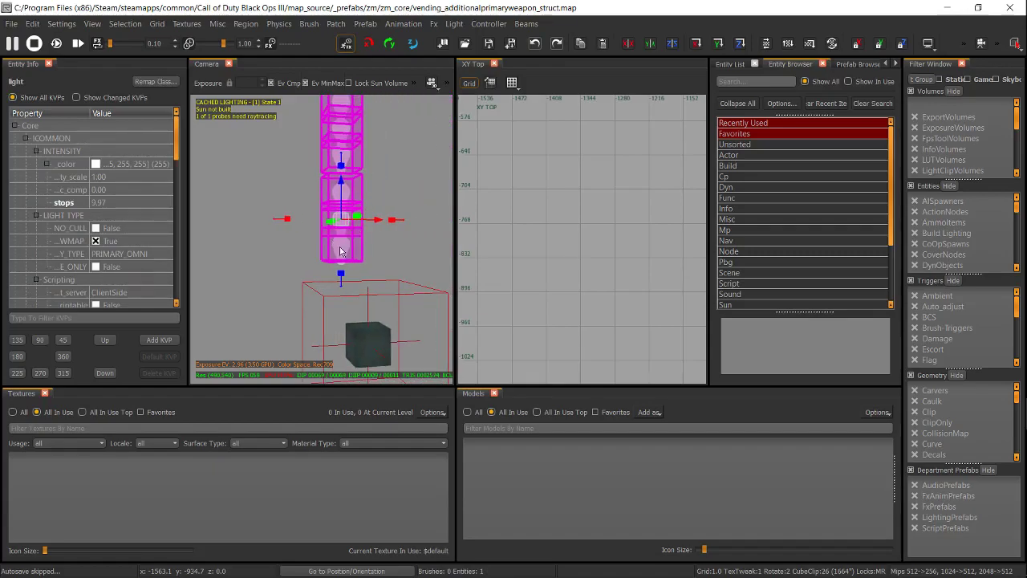
{"action": "left_click", "coordinate": [347, 215]}
{"action": "left_click", "coordinate": [349, 193]}
{"action": "left_click", "coordinate": [347, 160]}
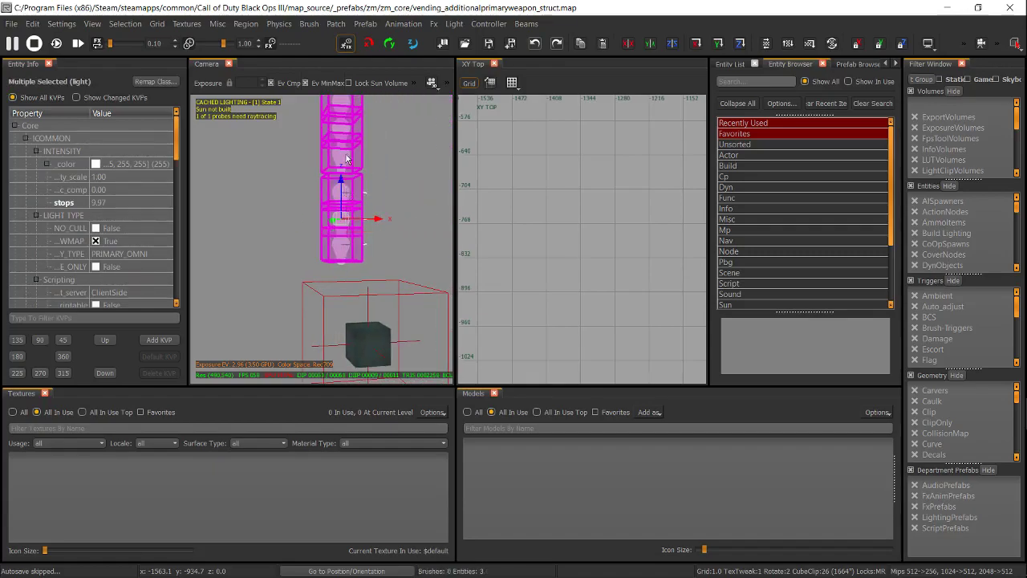
{"action": "left_click", "coordinate": [342, 128]}
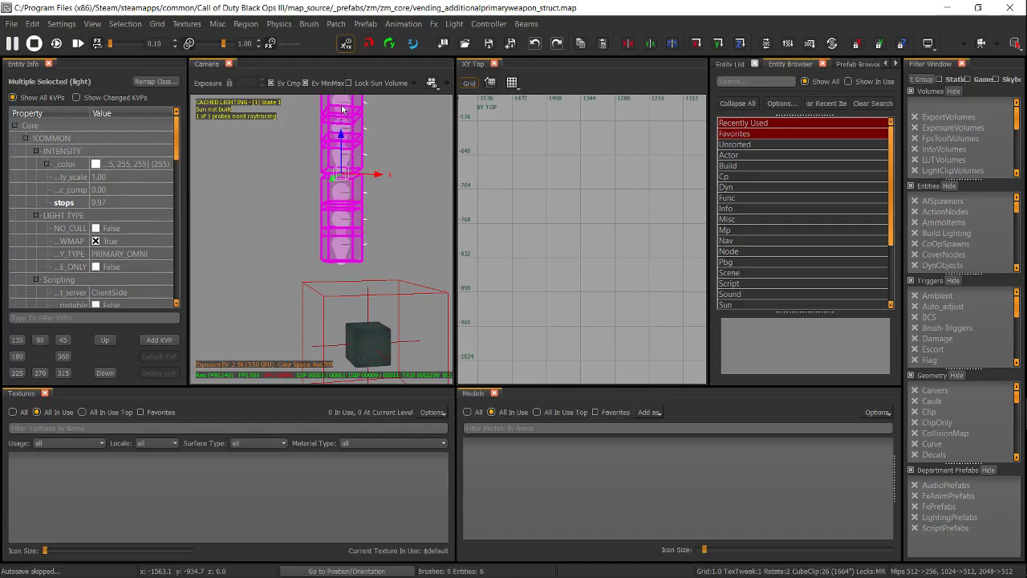
- Examine the selected lights' lighting states, switching lighting state 2 off and back on, and collapse the group
{"action": "scroll", "coordinate": [365, 199], "scroll_direction": "down", "scroll_amount": 2}
{"action": "scroll", "coordinate": [122, 227], "scroll_direction": "down", "scroll_amount": 8}
{"action": "scroll", "coordinate": [122, 235], "scroll_direction": "down", "scroll_amount": 3}
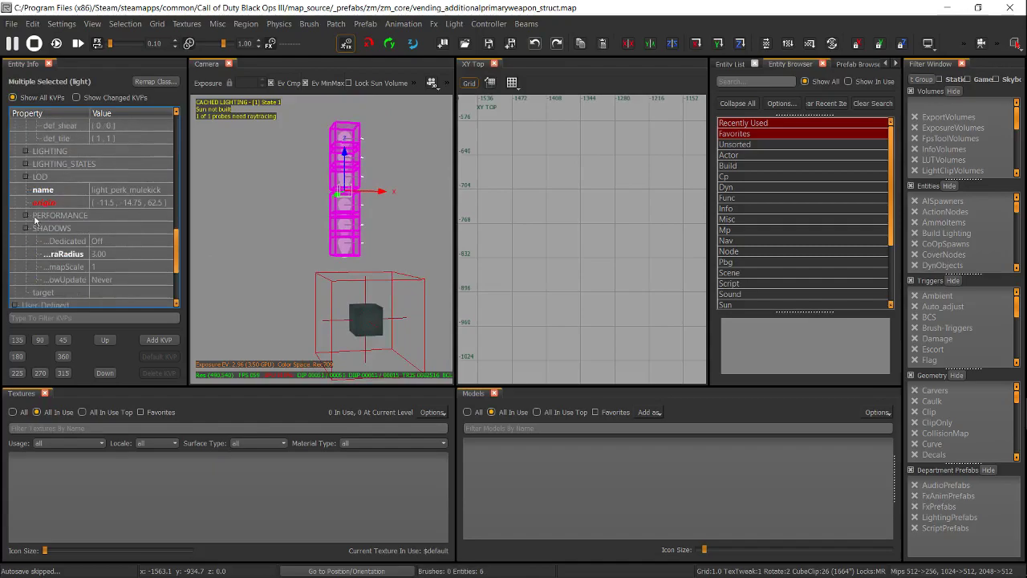
{"action": "left_click", "coordinate": [25, 163]}
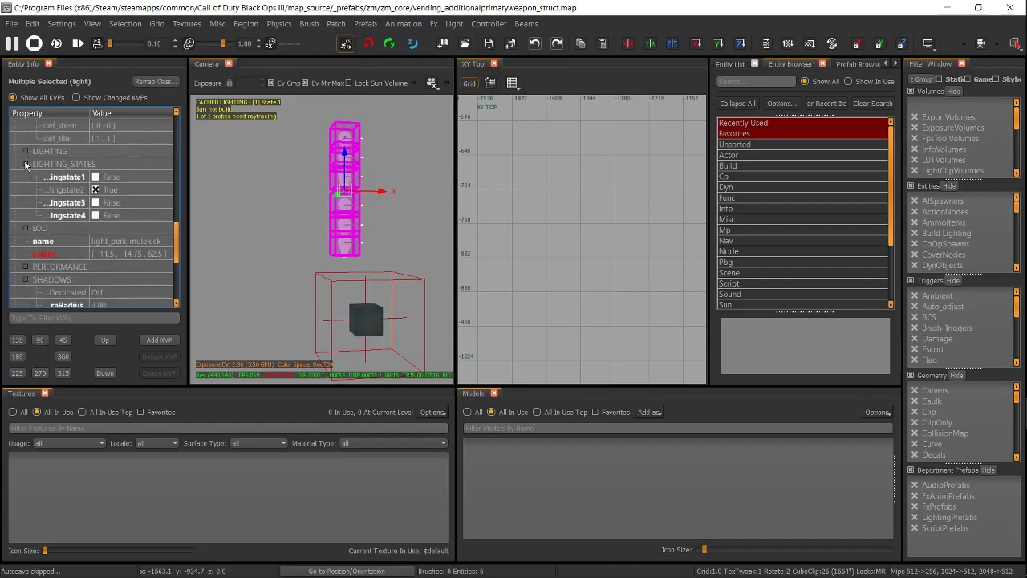
{"action": "left_click", "coordinate": [96, 190]}
{"action": "left_click", "coordinate": [96, 190]}
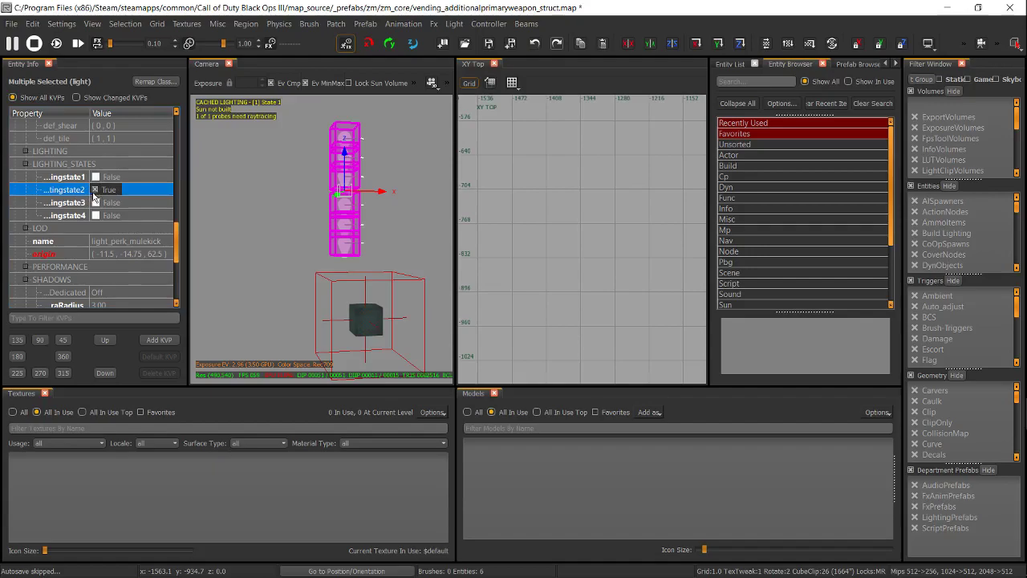
{"action": "left_click", "coordinate": [26, 165]}
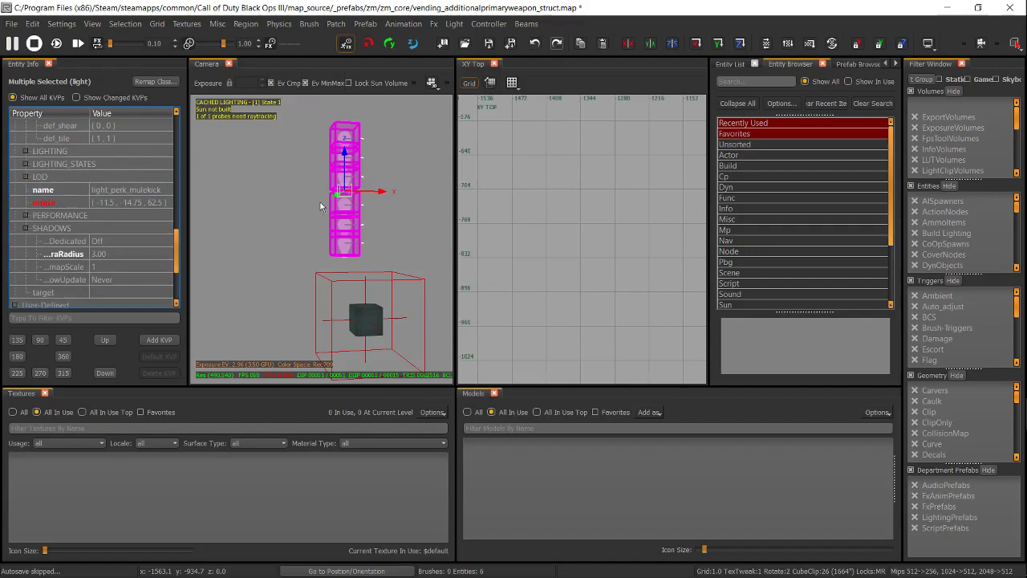
- Leave the additional primary weapon prefab and return to the main map without saving its changes
{"action": "right_click", "coordinate": [345, 207]}
{"action": "mouse_move", "coordinate": [397, 235]}
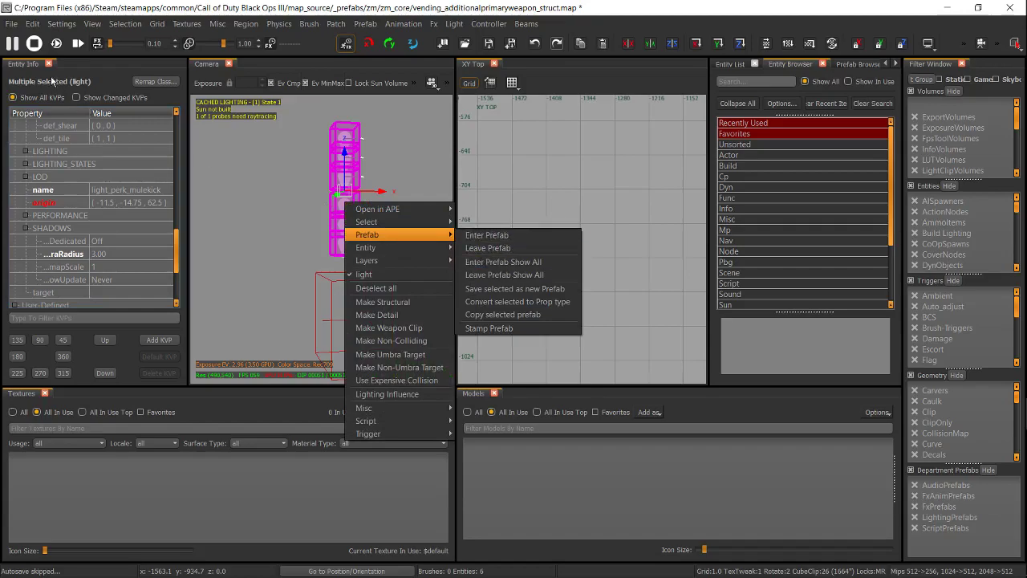
{"action": "left_click", "coordinate": [505, 249]}
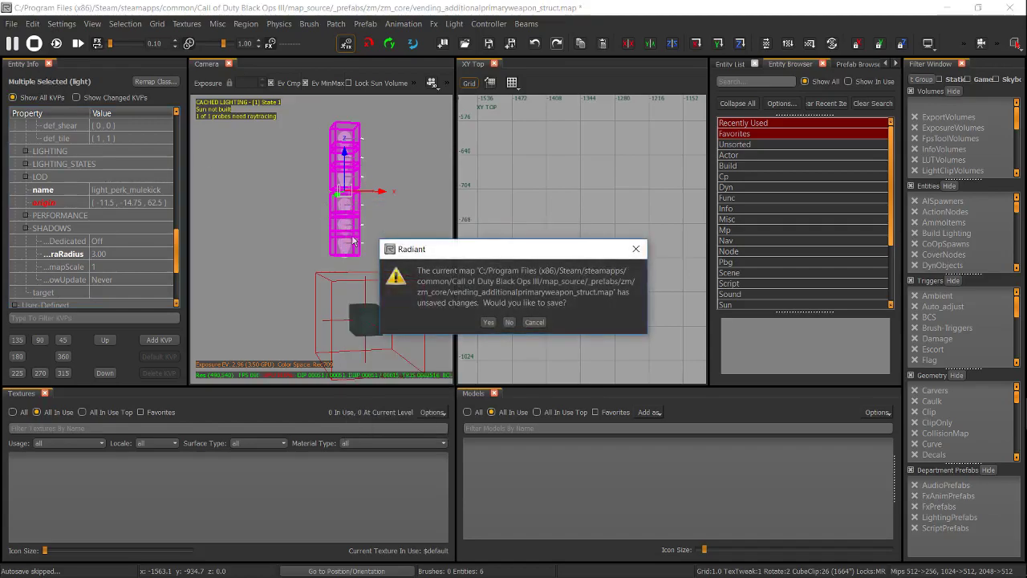
{"action": "left_click", "coordinate": [512, 324]}
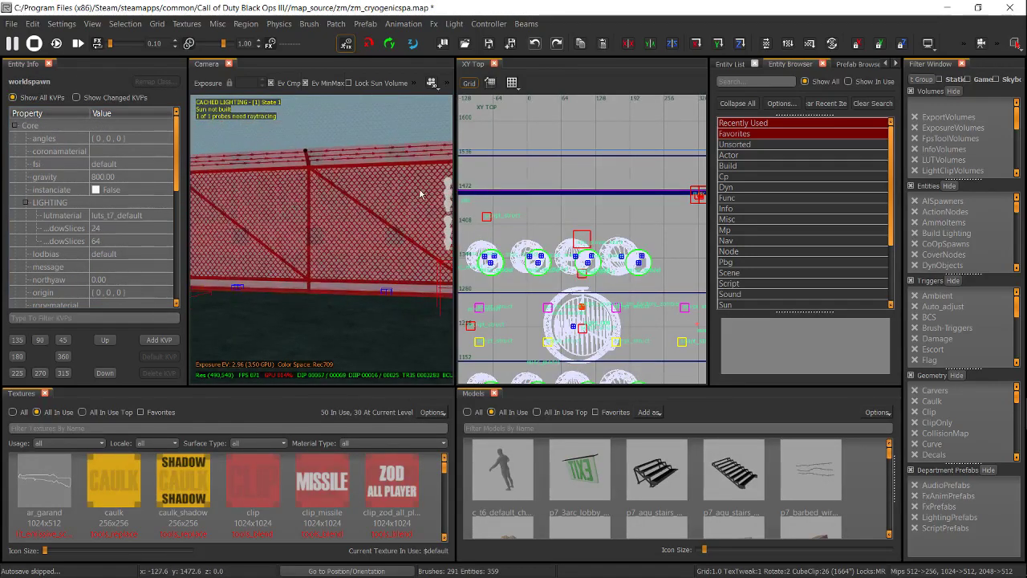
- Switch to the Black Ops III Mod Tools Launcher and show the zone folder of the zm_cryogenicspa map
{"action": "right_click_drag", "start_coordinate": [362, 188], "coordinate": [322, 218]}
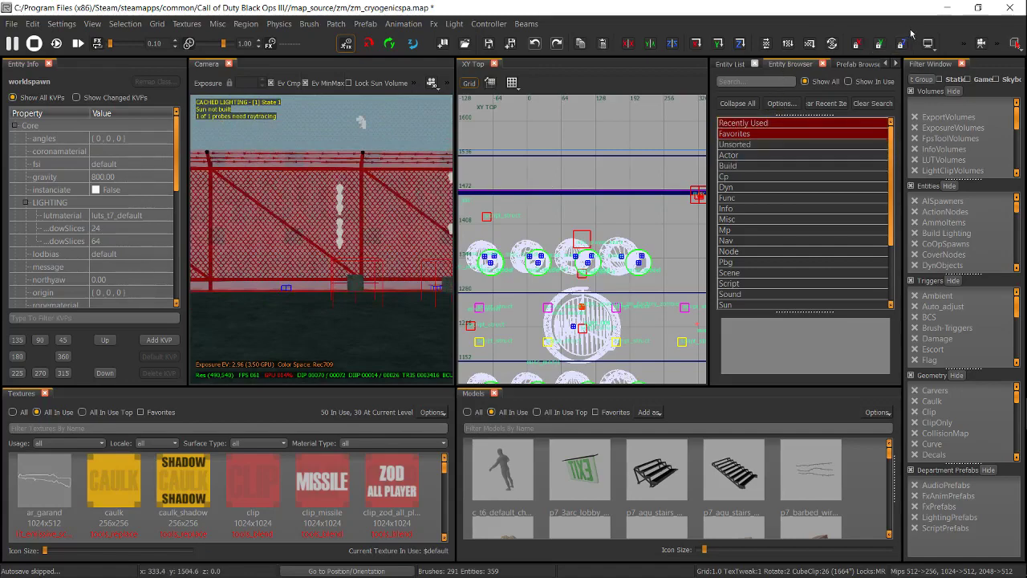
{"action": "left_click", "coordinate": [950, 8]}
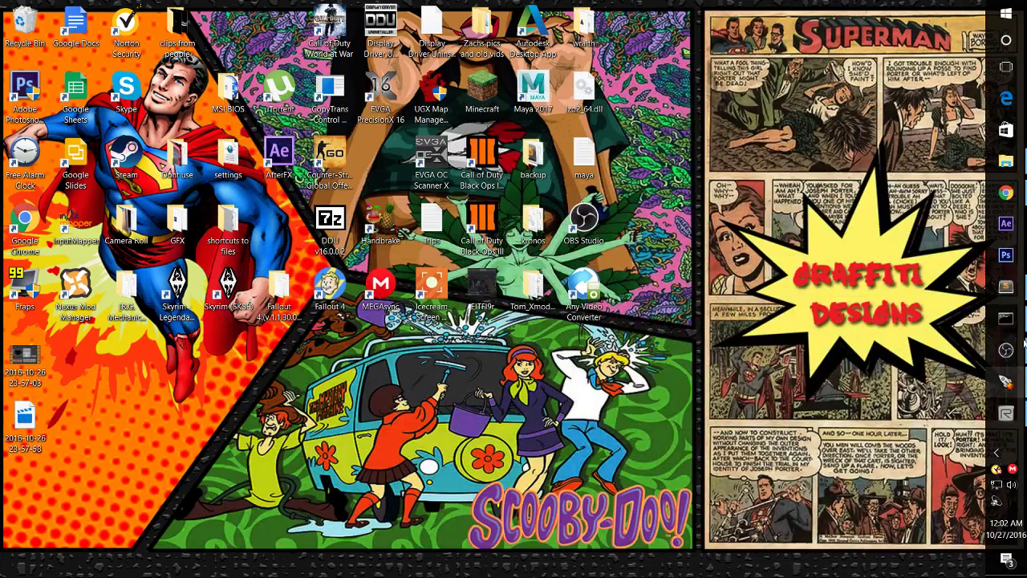
{"action": "left_click", "coordinate": [1005, 383]}
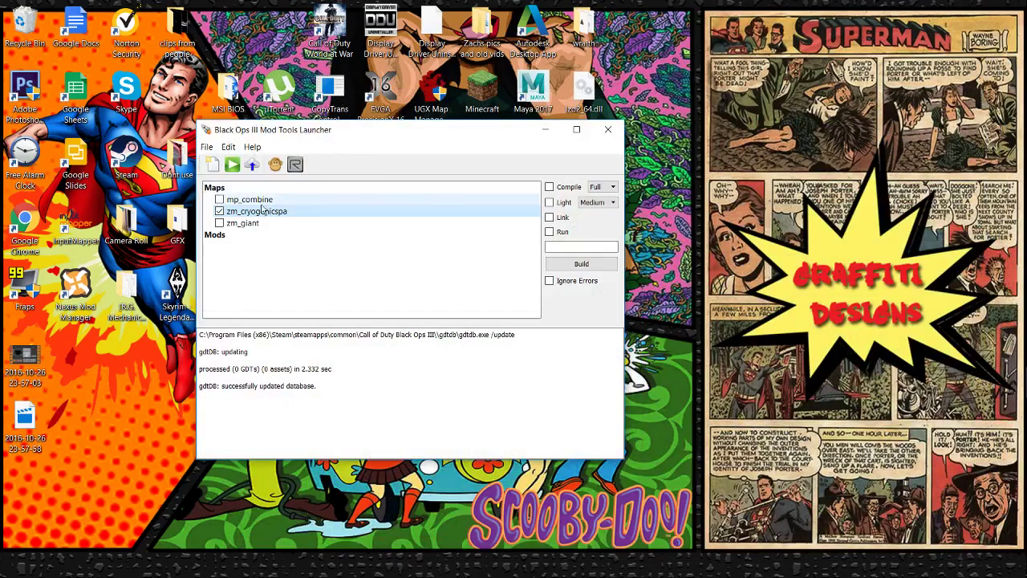
{"action": "right_click", "coordinate": [256, 214]}
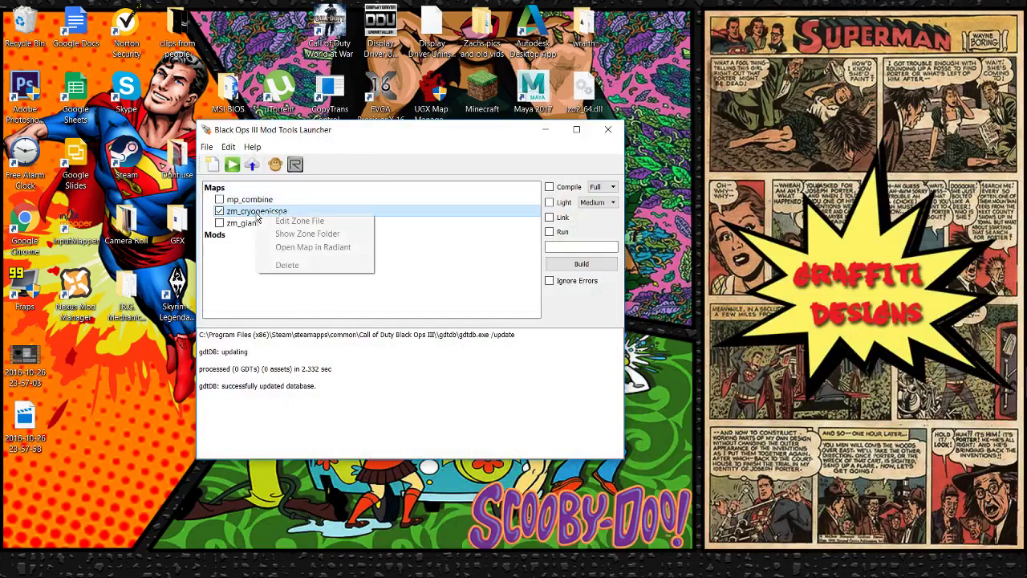
{"action": "left_click", "coordinate": [296, 235]}
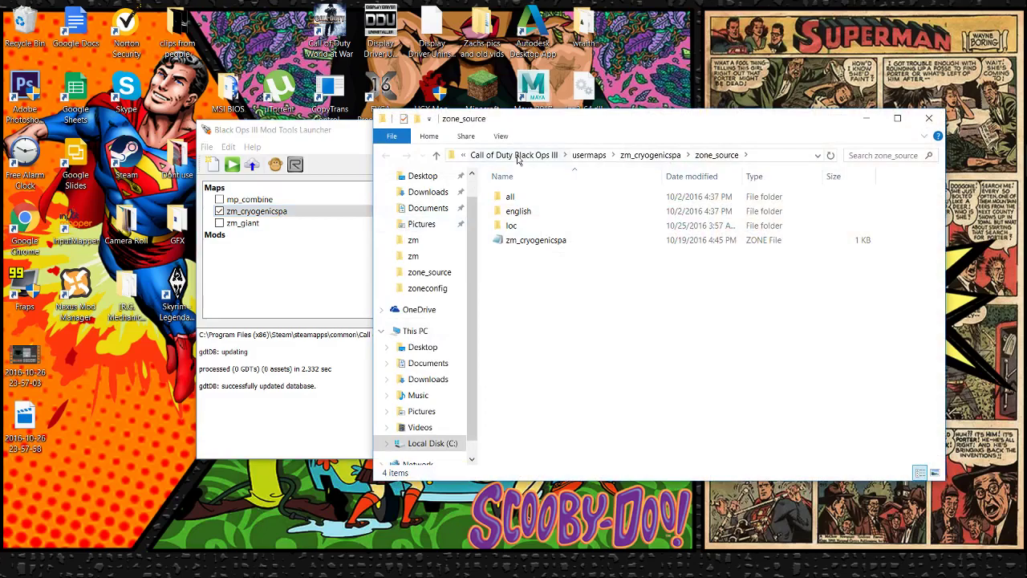
- Browse from the Call of Duty Black Ops III folder to usermaps\zm_cryogenicspa\scripts\zm
{"action": "left_click", "coordinate": [518, 158]}
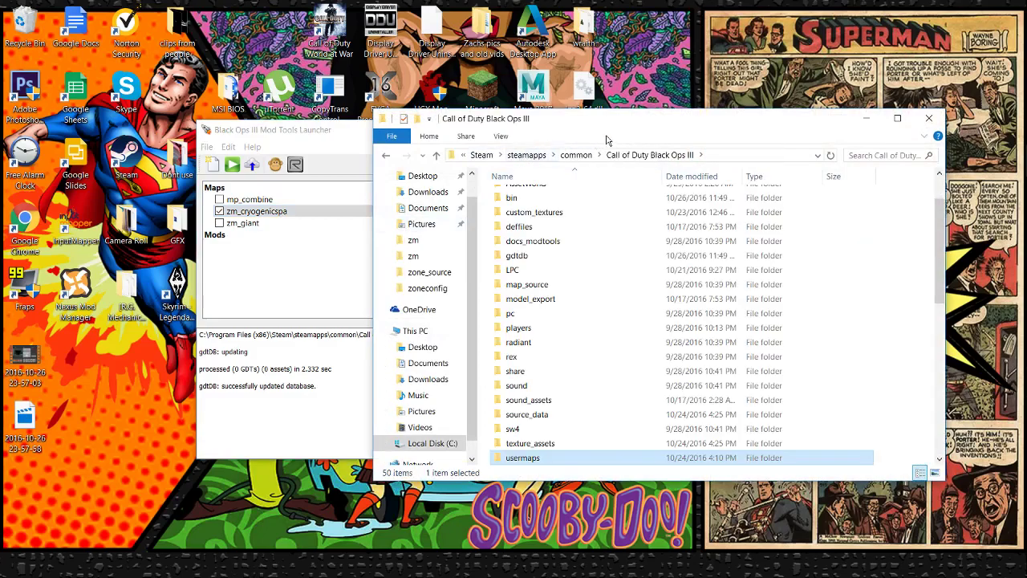
{"action": "double_click", "coordinate": [544, 459]}
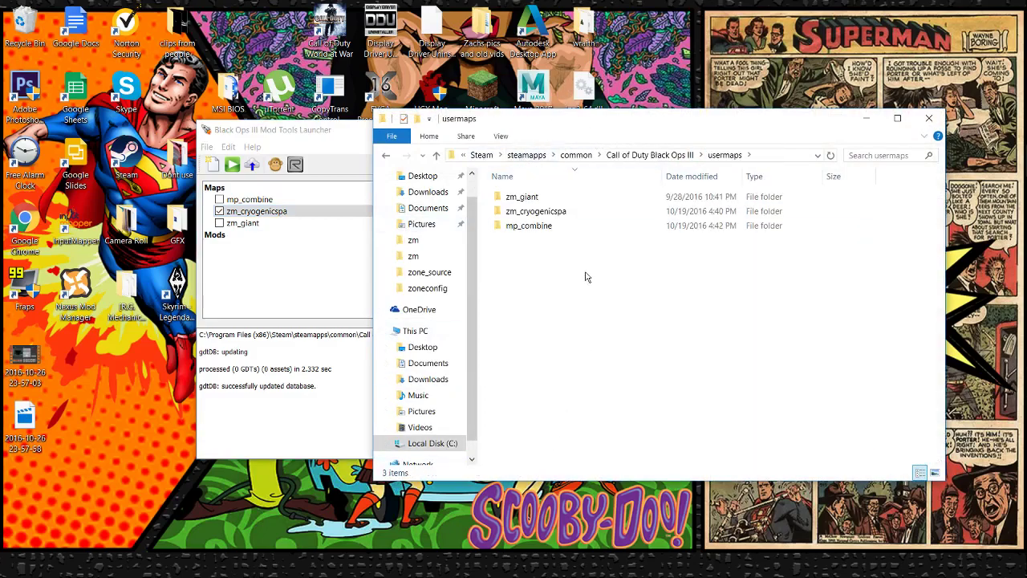
{"action": "double_click", "coordinate": [544, 212]}
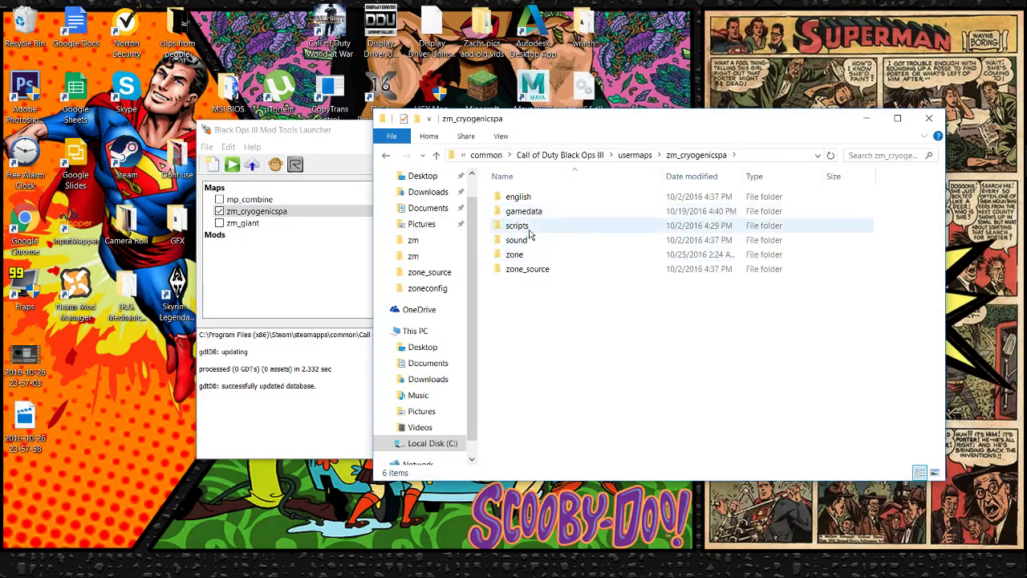
{"action": "double_click", "coordinate": [523, 226]}
{"action": "double_click", "coordinate": [511, 197]}
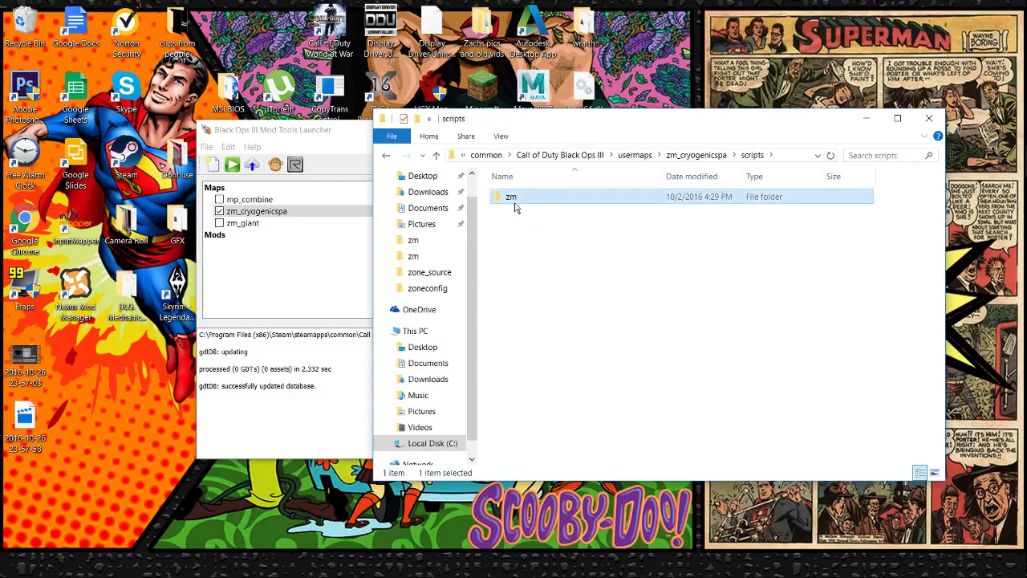
{"action": "left_click_drag", "start_coordinate": [526, 313], "coordinate": [567, 202]}
{"action": "left_click", "coordinate": [566, 253]}
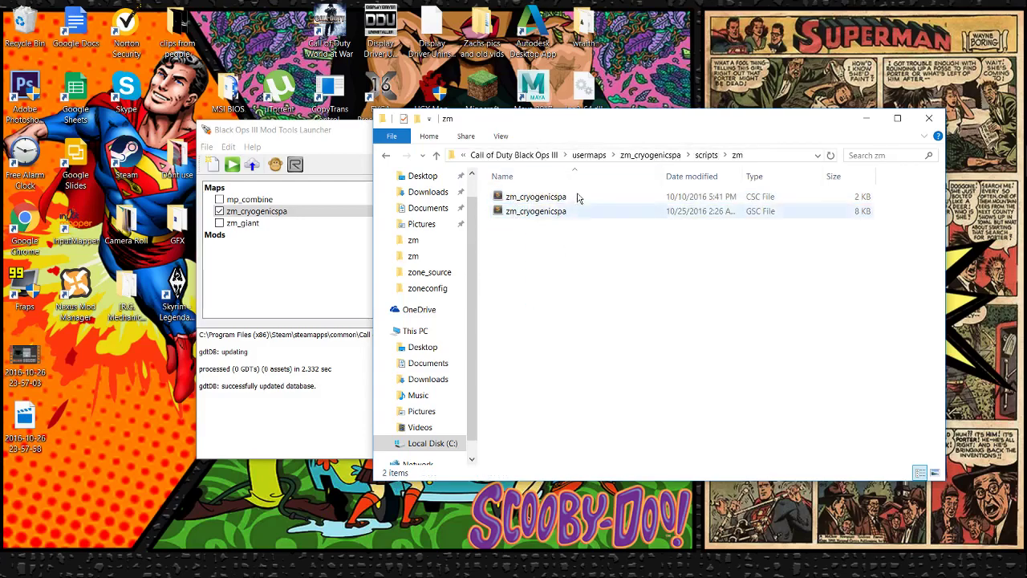
- Open the zm_cryogenicspa GSC script file in Sublime Text
{"action": "left_click_drag", "start_coordinate": [593, 130], "coordinate": [461, 85]}
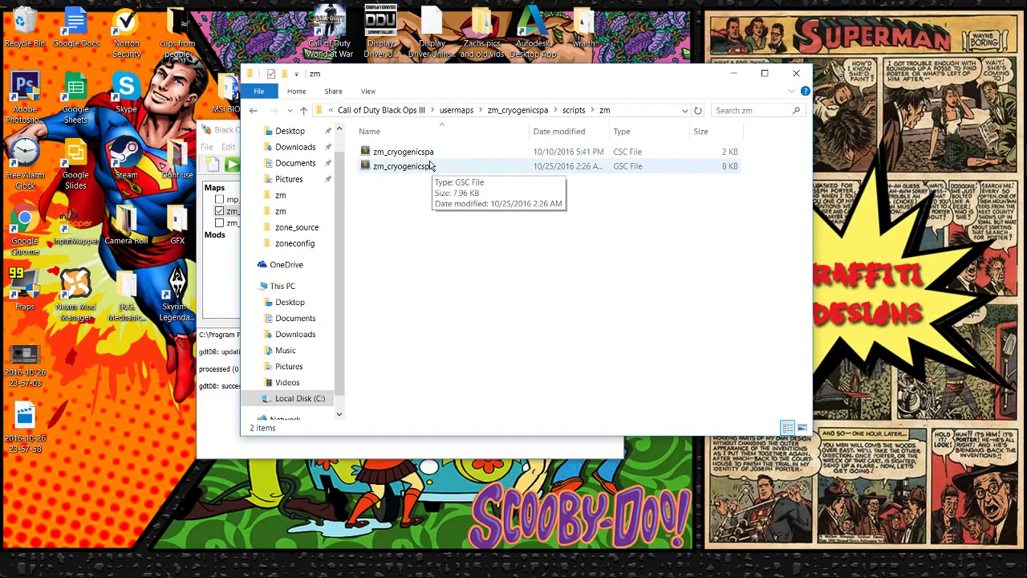
{"action": "left_click_drag", "start_coordinate": [453, 207], "coordinate": [456, 151]}
{"action": "left_click", "coordinate": [427, 217]}
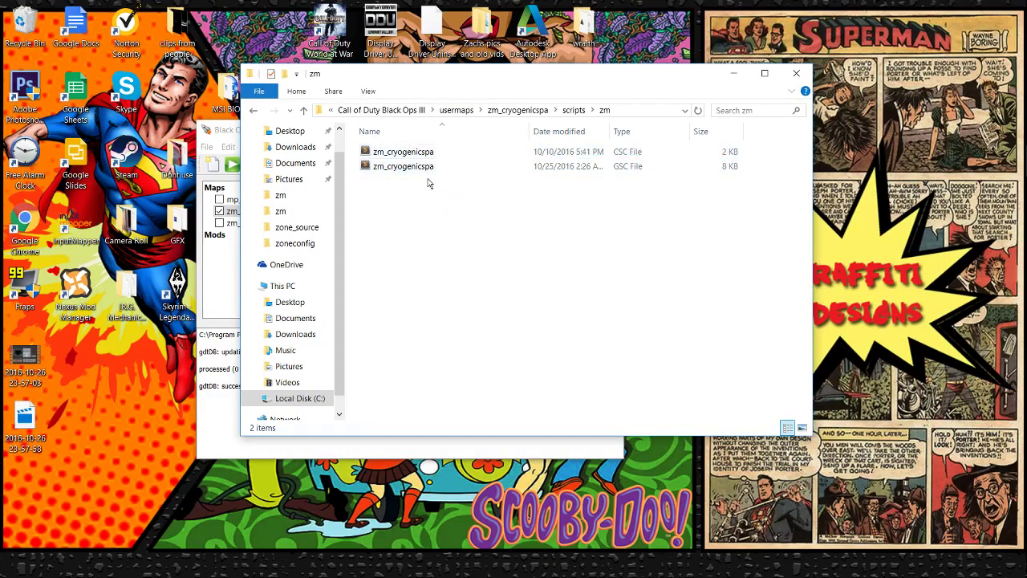
{"action": "double_click", "coordinate": [431, 167]}
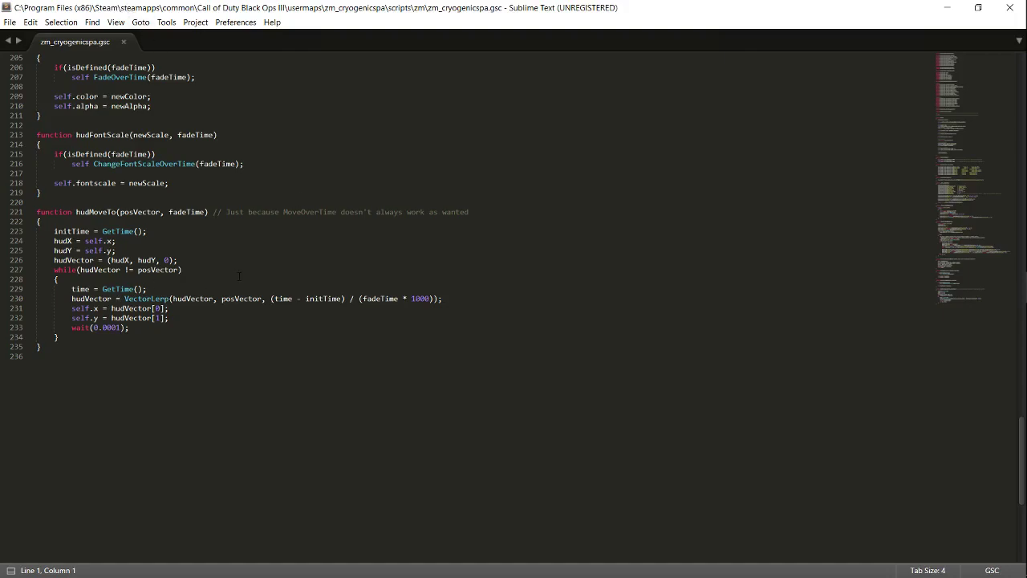
- Examine the script's main function, its Perk Lights line and the checkForPower function that follows main's closing brace
{"action": "scroll", "coordinate": [236, 275], "scroll_direction": "up", "scroll_amount": 20}
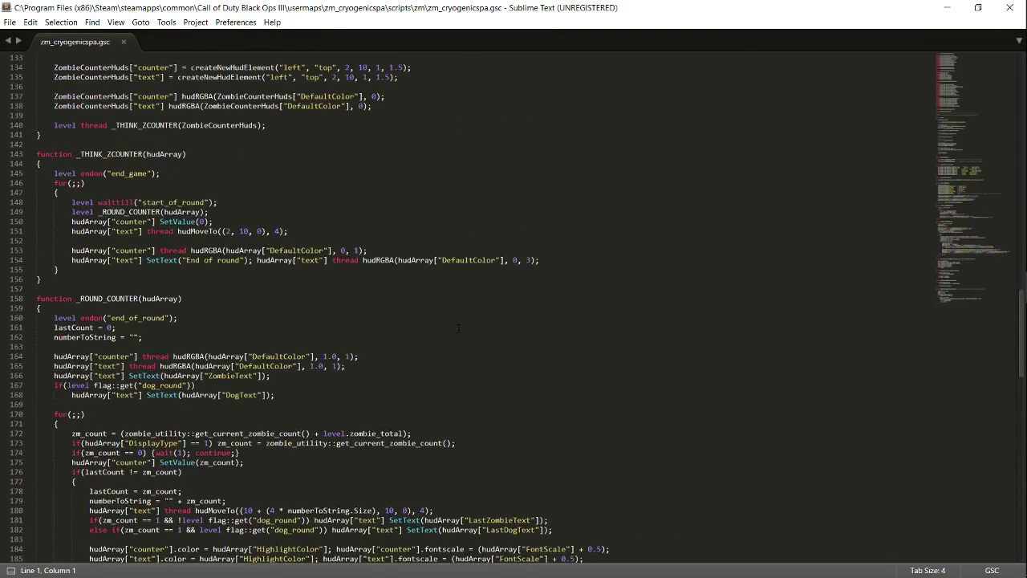
{"action": "scroll", "coordinate": [477, 309], "scroll_direction": "up", "scroll_amount": 20}
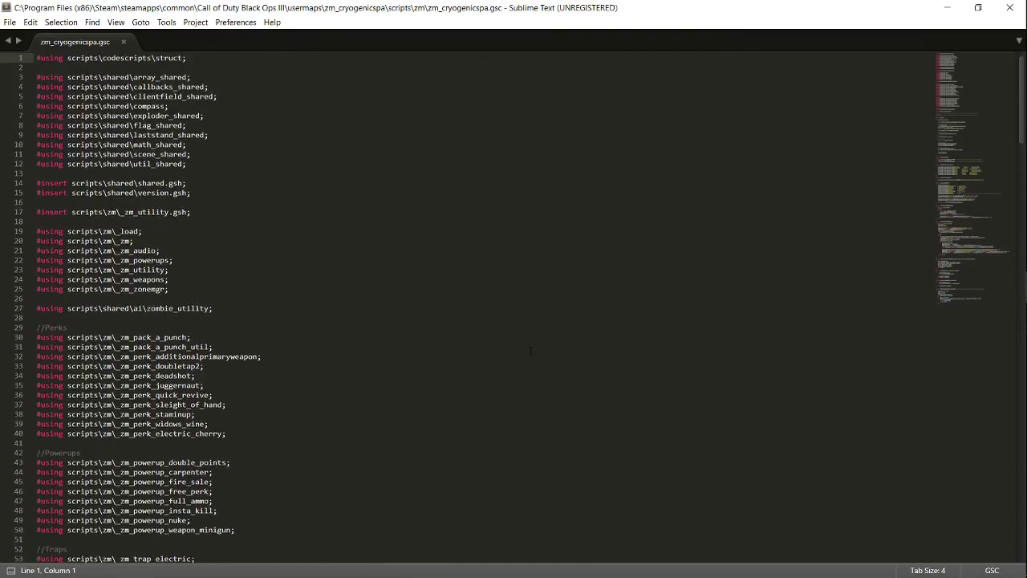
{"action": "scroll", "coordinate": [293, 489], "scroll_direction": "down", "scroll_amount": 13}
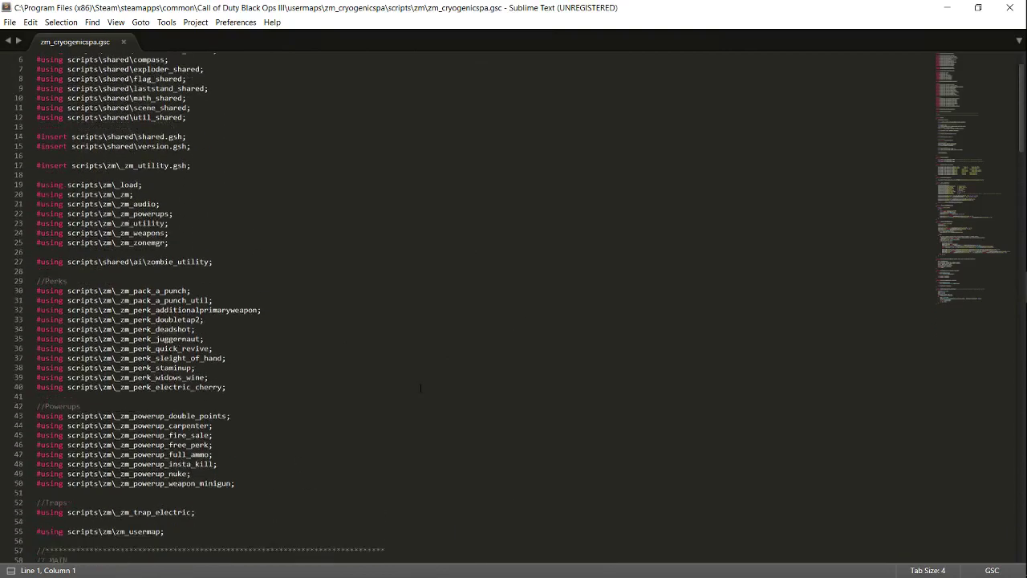
{"action": "scroll", "coordinate": [148, 237], "scroll_direction": "down", "scroll_amount": 7}
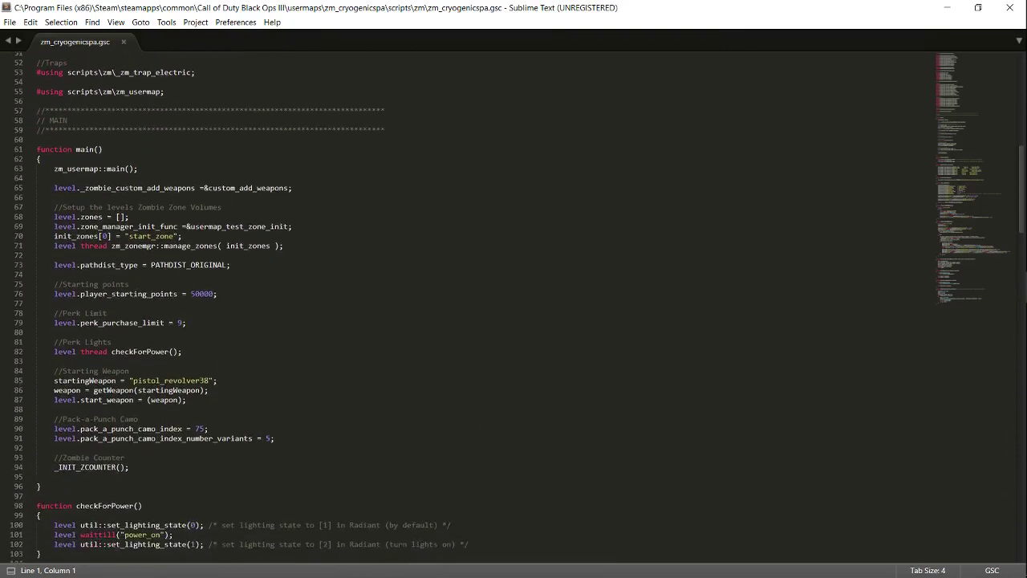
{"action": "scroll", "coordinate": [65, 392], "scroll_direction": "up", "scroll_amount": 3}
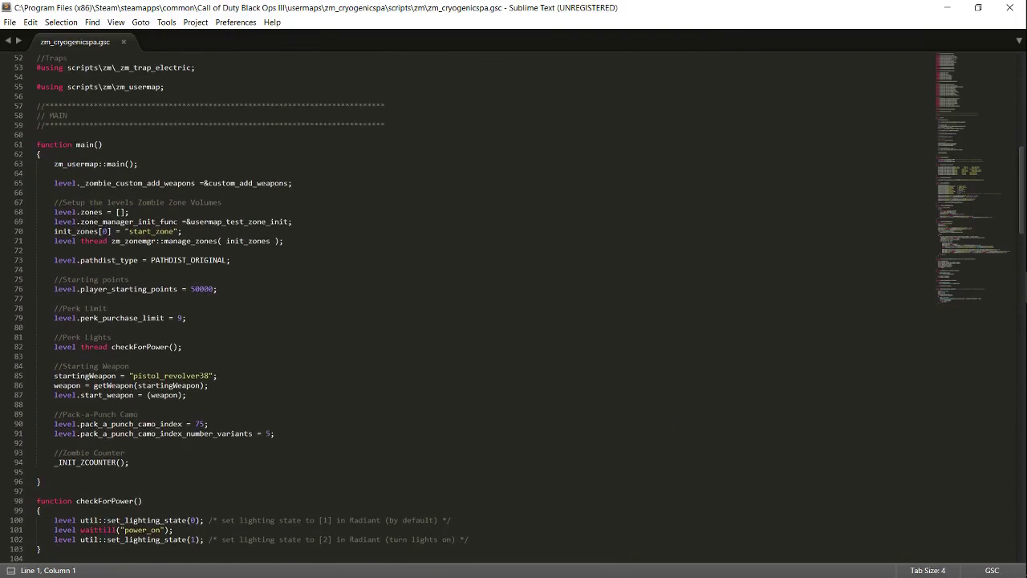
{"action": "scroll", "coordinate": [55, 347], "scroll_direction": "down", "scroll_amount": 2}
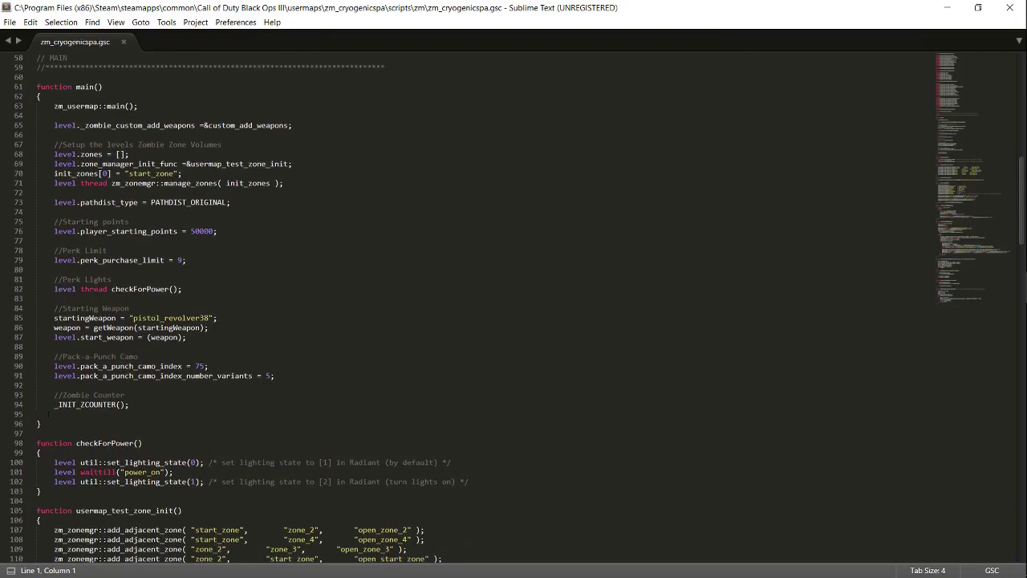
{"action": "scroll", "coordinate": [49, 414], "scroll_direction": "down", "scroll_amount": 1}
{"action": "left_click", "coordinate": [40, 393]}
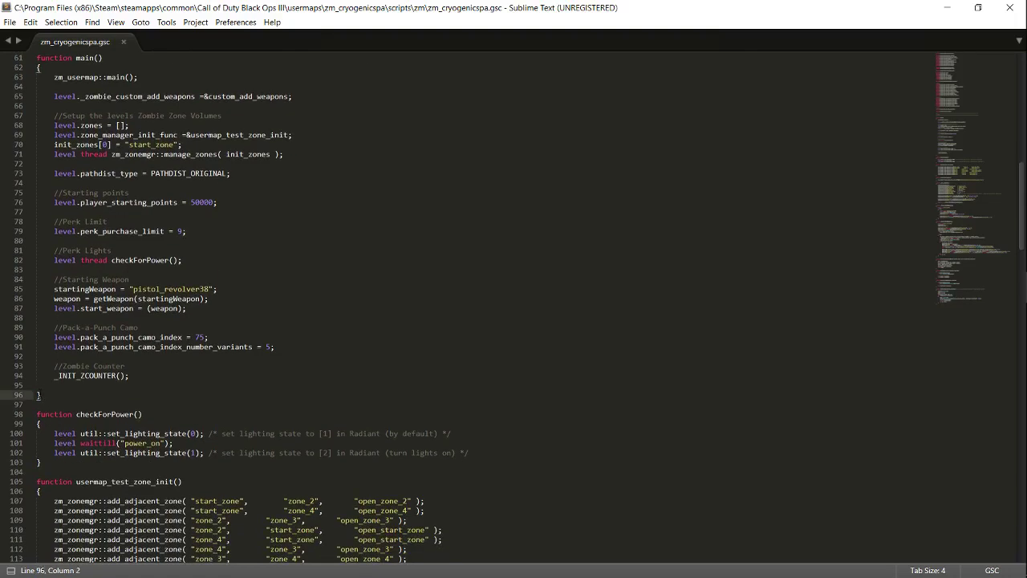
{"action": "scroll", "coordinate": [46, 385], "scroll_direction": "down", "scroll_amount": 1}
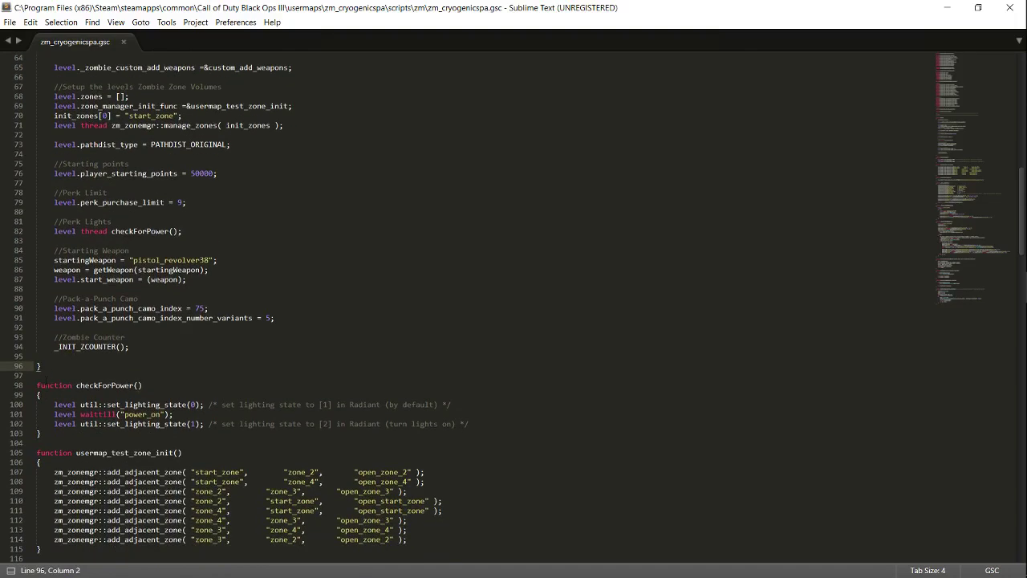
{"action": "left_click", "coordinate": [44, 375]}
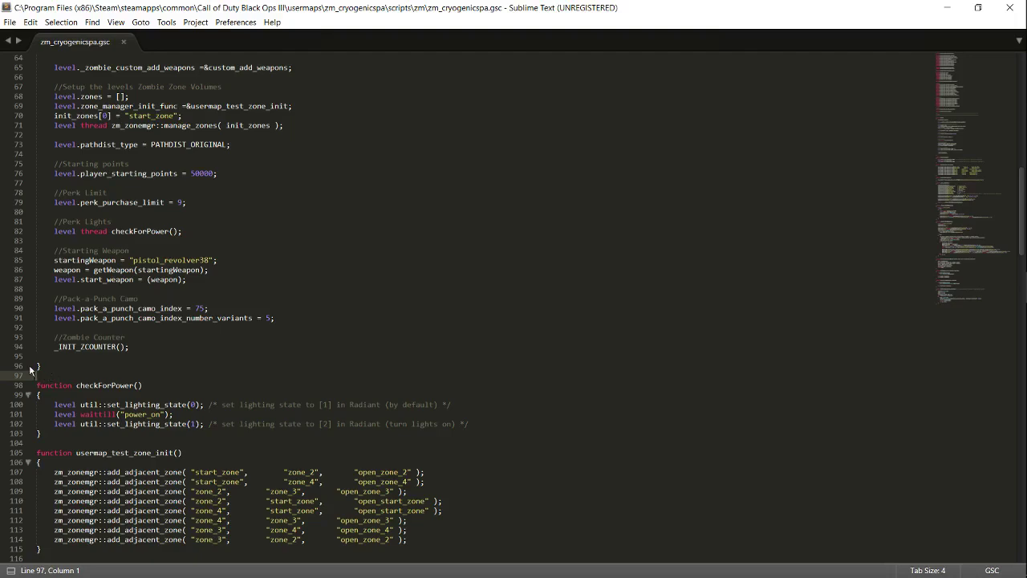
- Copy the whole checkForPower function, delete it from the script and reduce the leftover gap after main's closing brace to one empty line
{"action": "left_click_drag", "start_coordinate": [36, 385], "coordinate": [157, 440]}
{"action": "key", "text": "ctrl+c"}
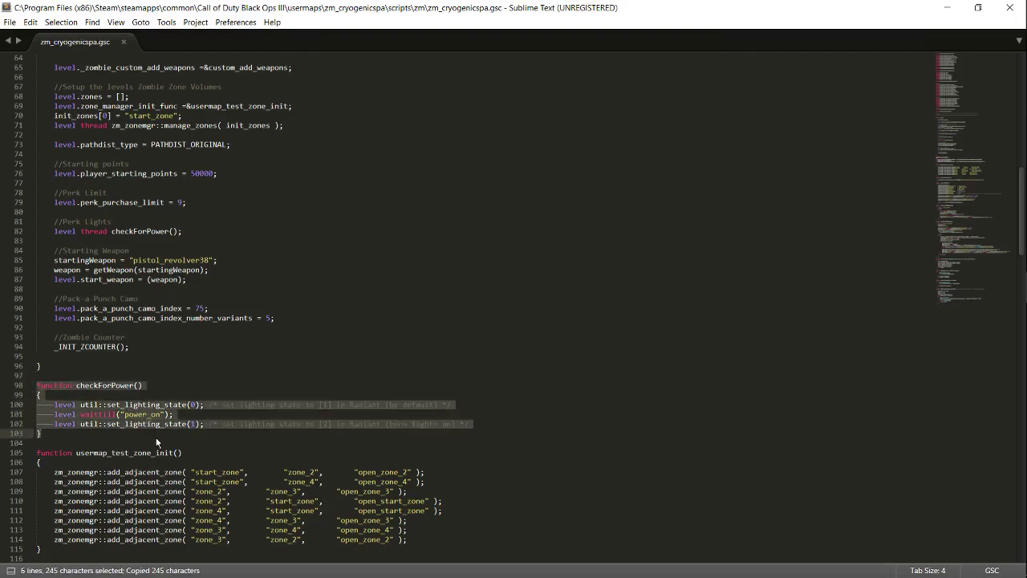
{"action": "key", "text": "Delete"}
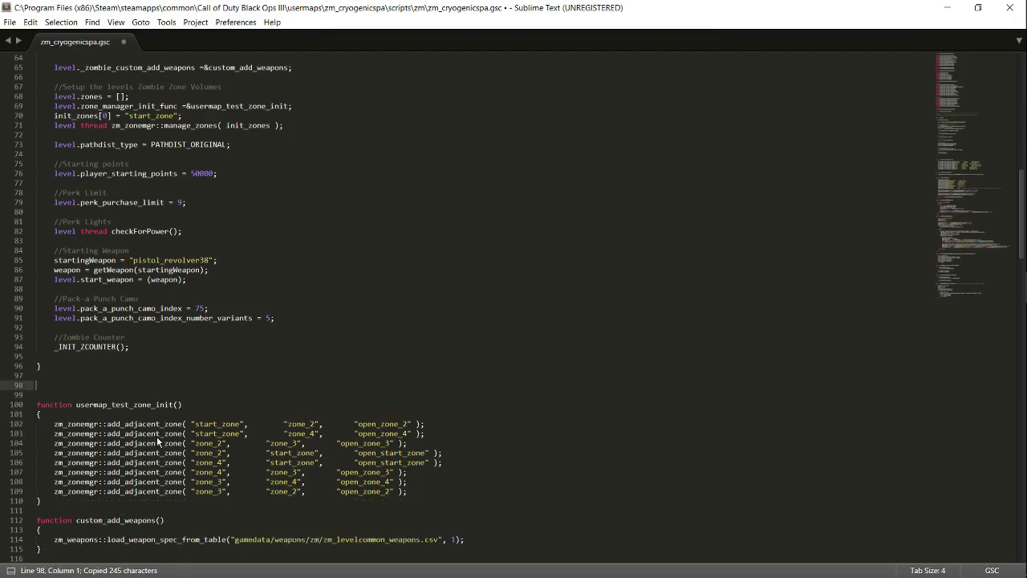
{"action": "key", "text": "BackSpace"}
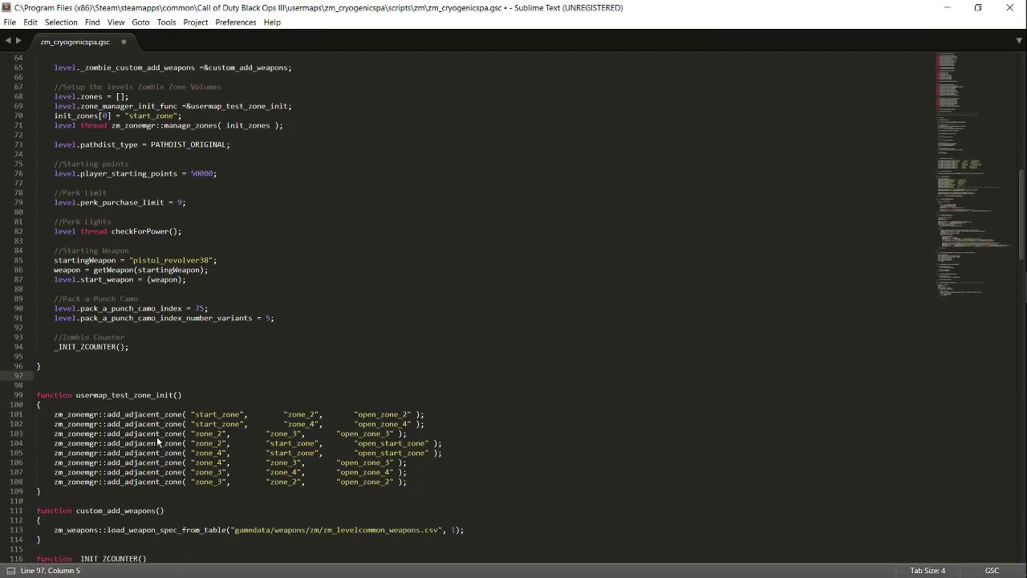
{"action": "left_click", "coordinate": [42, 382]}
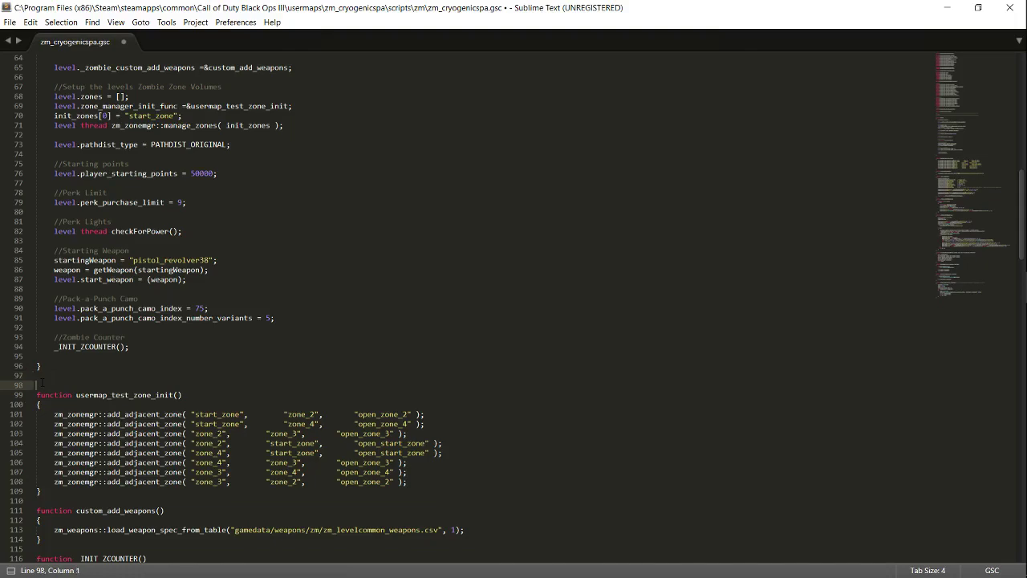
{"action": "key", "text": "BackSpace"}
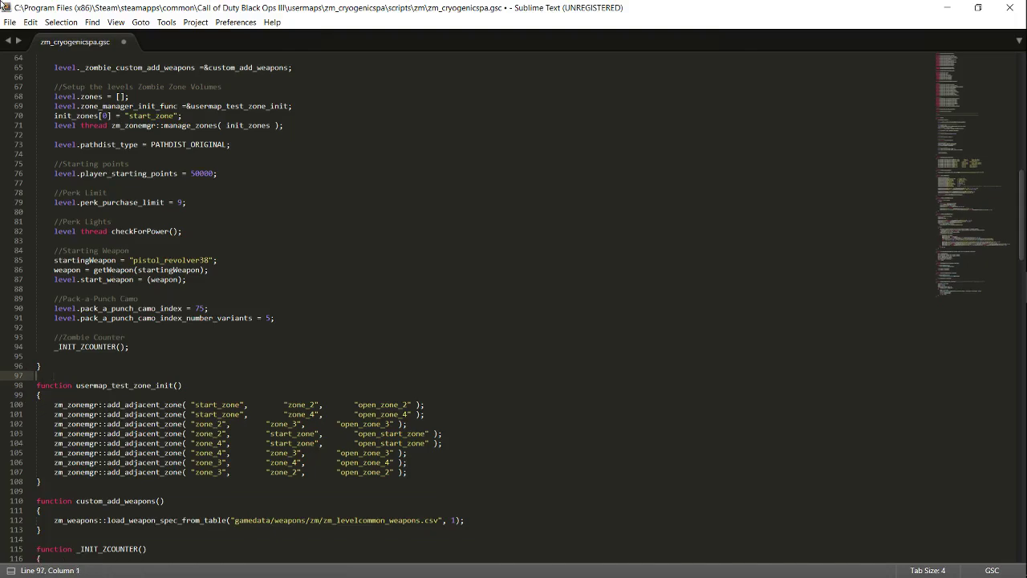
{"action": "key", "text": "BackSpace"}
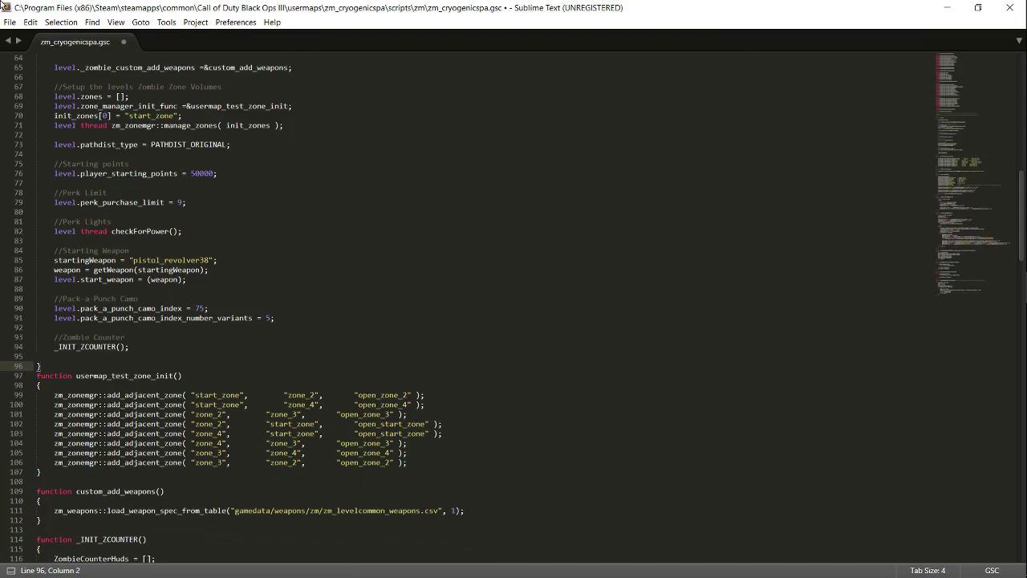
{"action": "key", "text": "Return"}
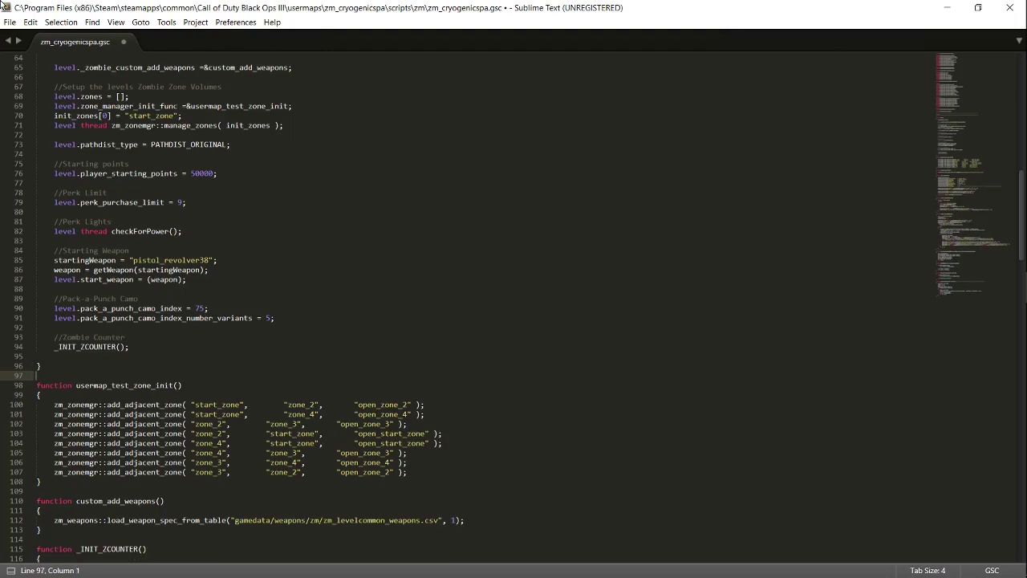
- Paste the checkForPower function between main and usermap_test_zone_init, with a blank line after main's closing brace
{"action": "key", "text": "ctrl+v"}
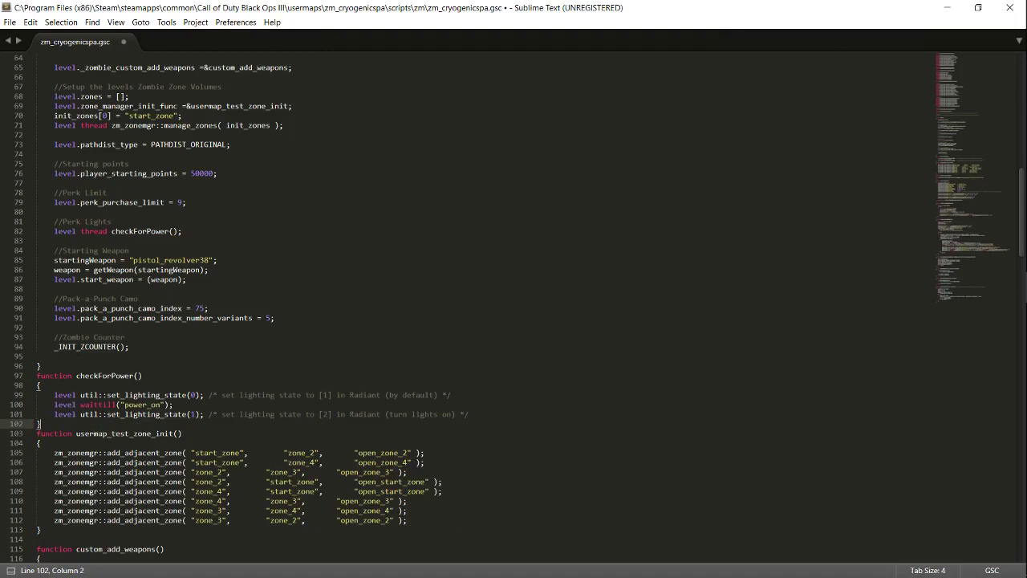
{"action": "left_click", "coordinate": [36, 376]}
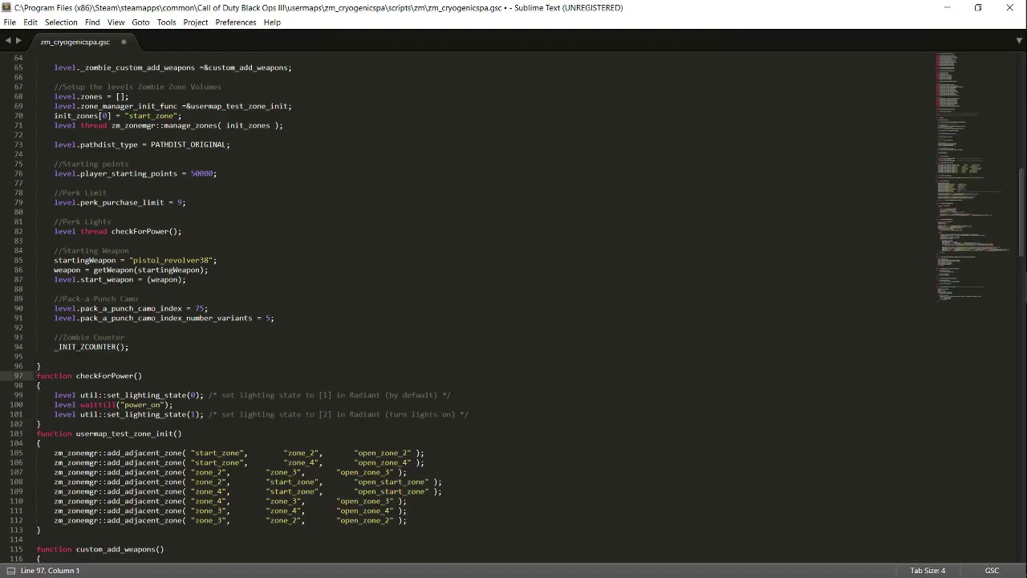
{"action": "key", "text": "Return"}
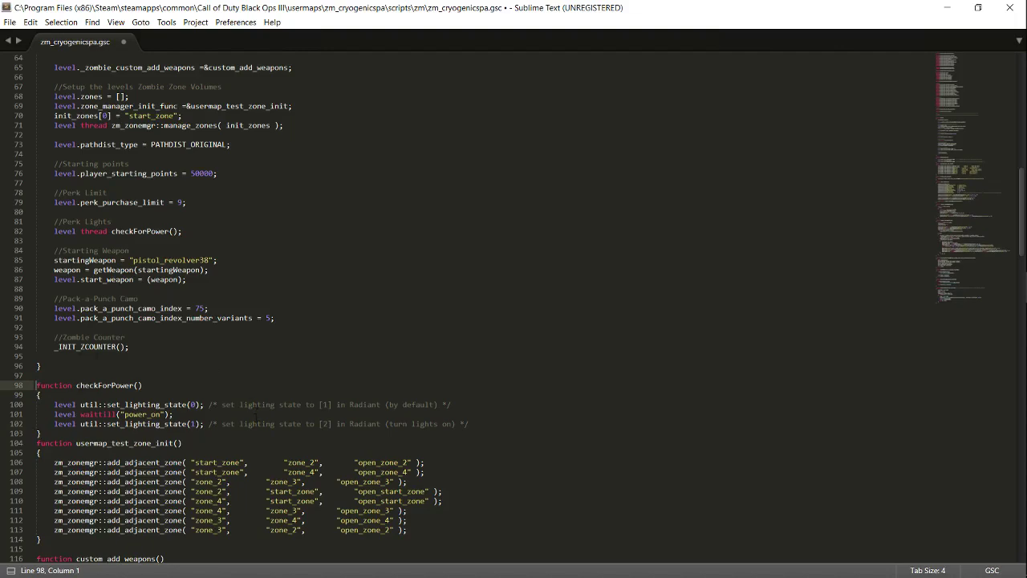
{"action": "scroll", "coordinate": [255, 416], "scroll_direction": "down", "scroll_amount": 1}
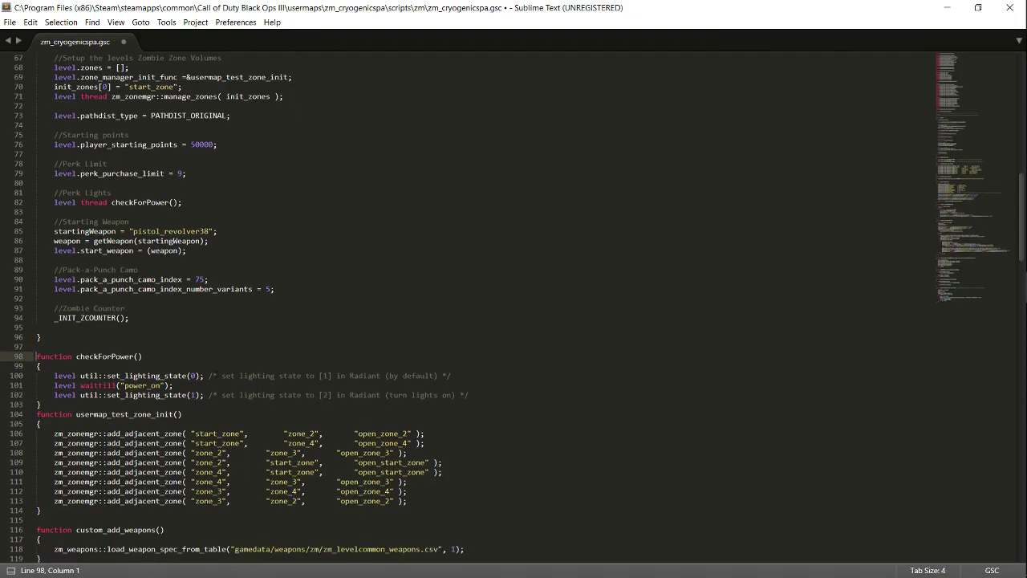